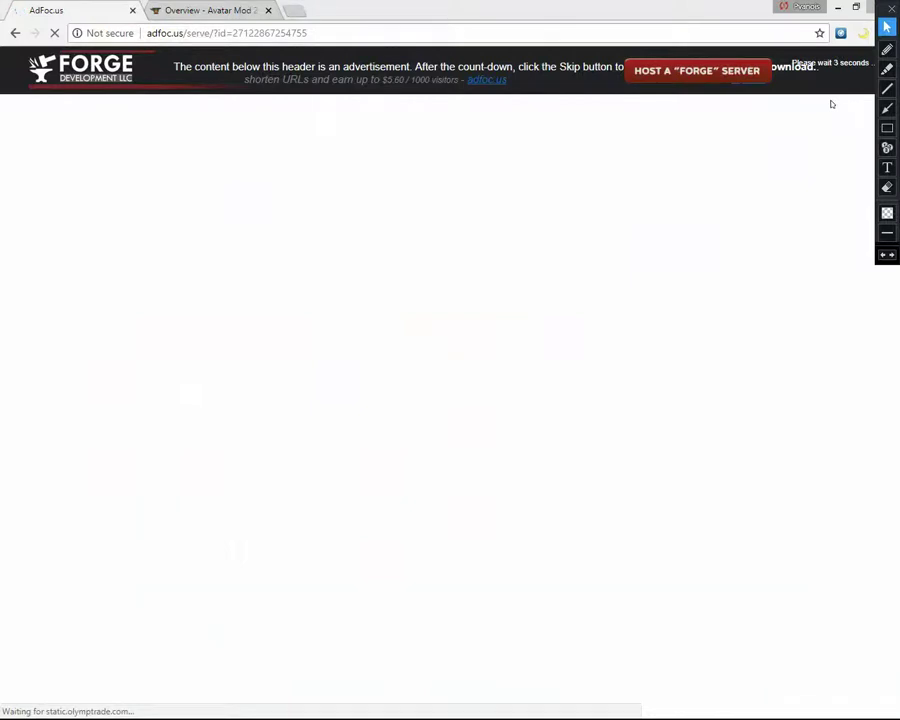
- Outline the skip option in red, clear the outline, and skip the advertisement to start the Forge download
{"action": "left_click", "coordinate": [887, 128]}
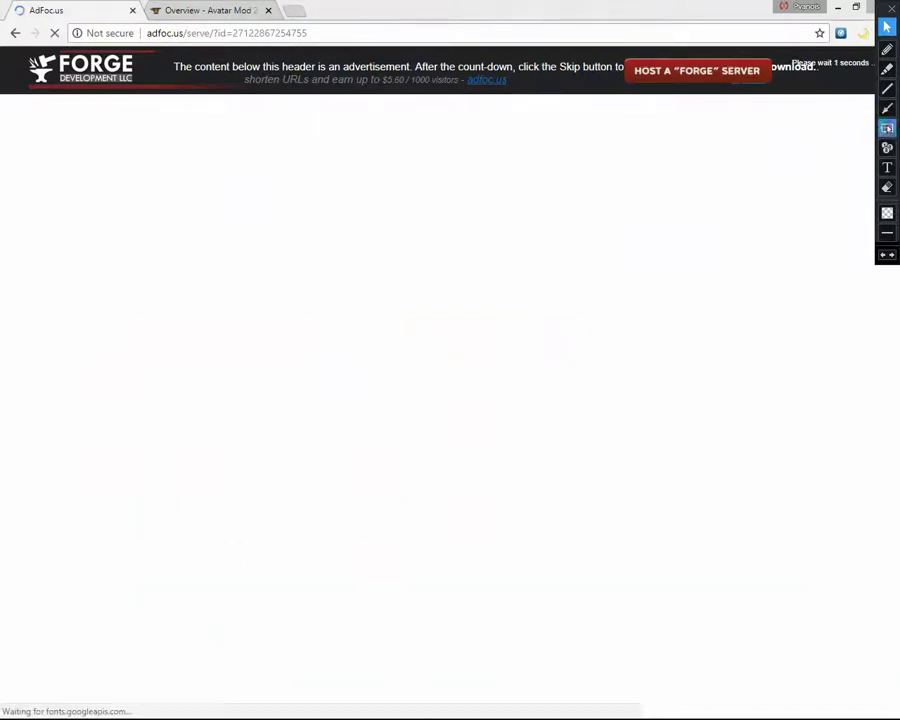
{"action": "left_click", "coordinate": [887, 213]}
{"action": "left_click_drag", "start_coordinate": [776, 52], "coordinate": [874, 88]}
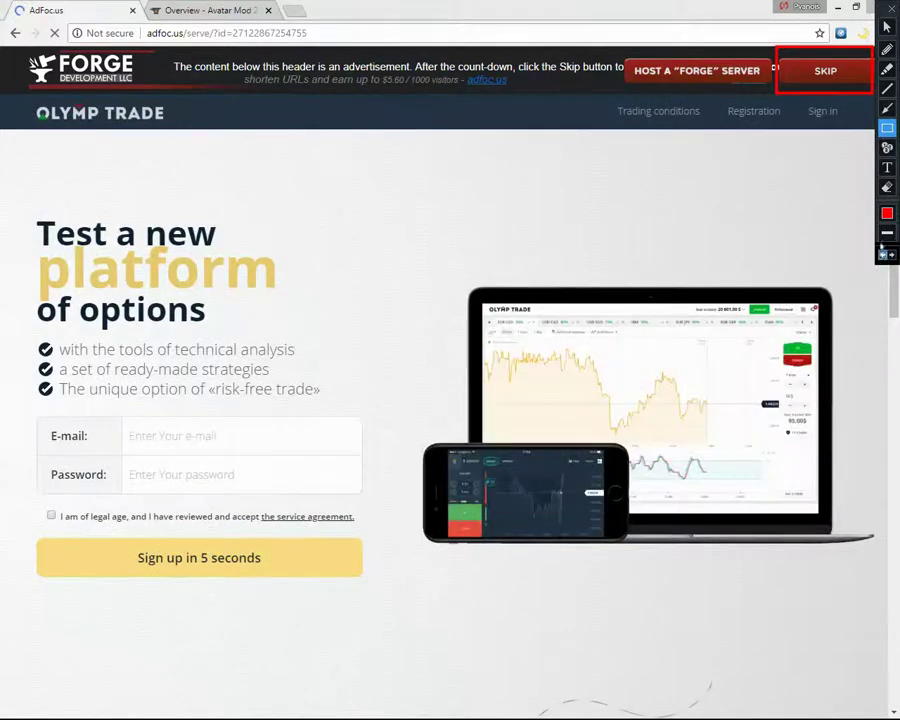
{"action": "left_click", "coordinate": [887, 27]}
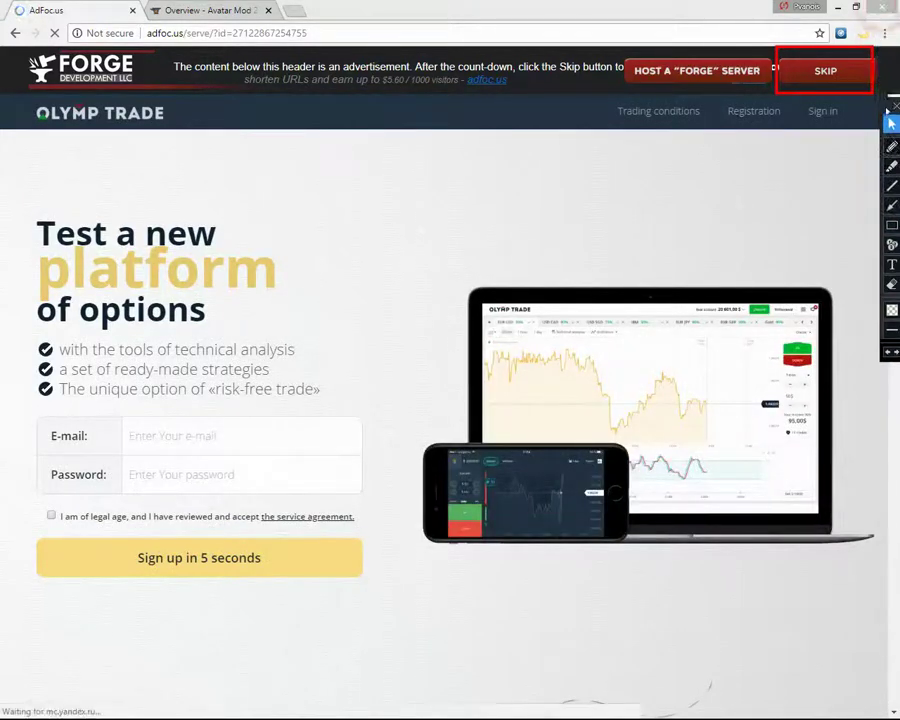
{"action": "left_click", "coordinate": [825, 71]}
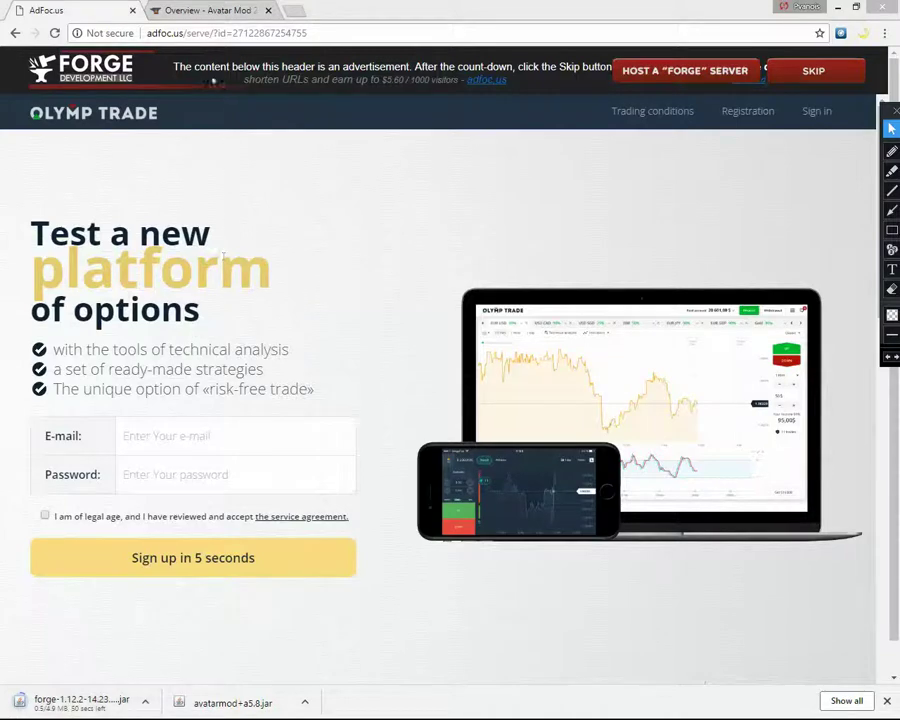
- Switch to the Avatar Mod 2 project page and highlight its web address and title for review
{"action": "left_click", "coordinate": [214, 10]}
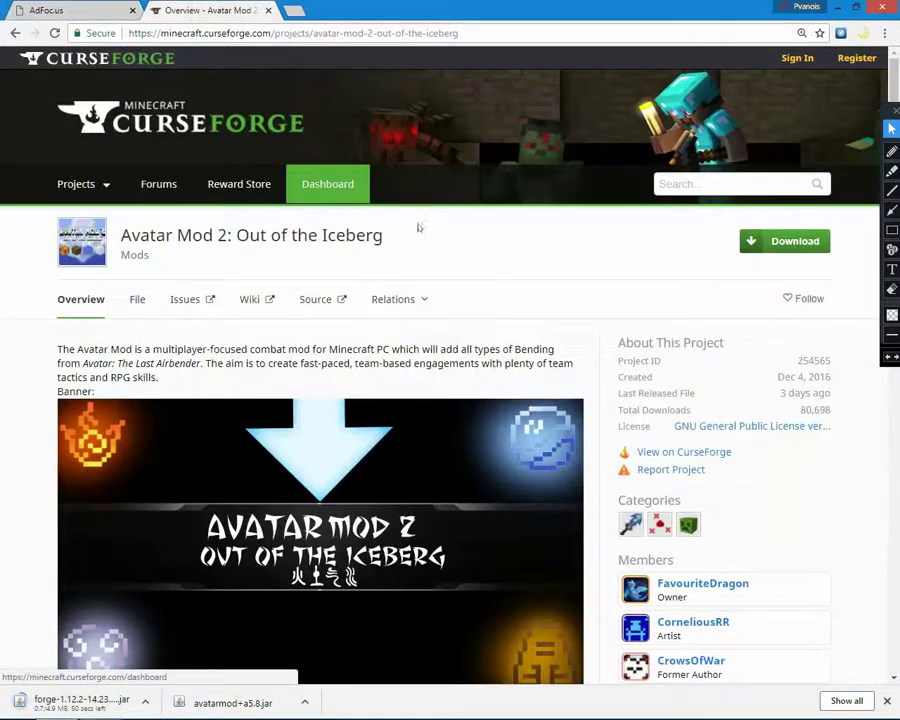
{"action": "left_click_drag", "start_coordinate": [474, 36], "coordinate": [119, 38]}
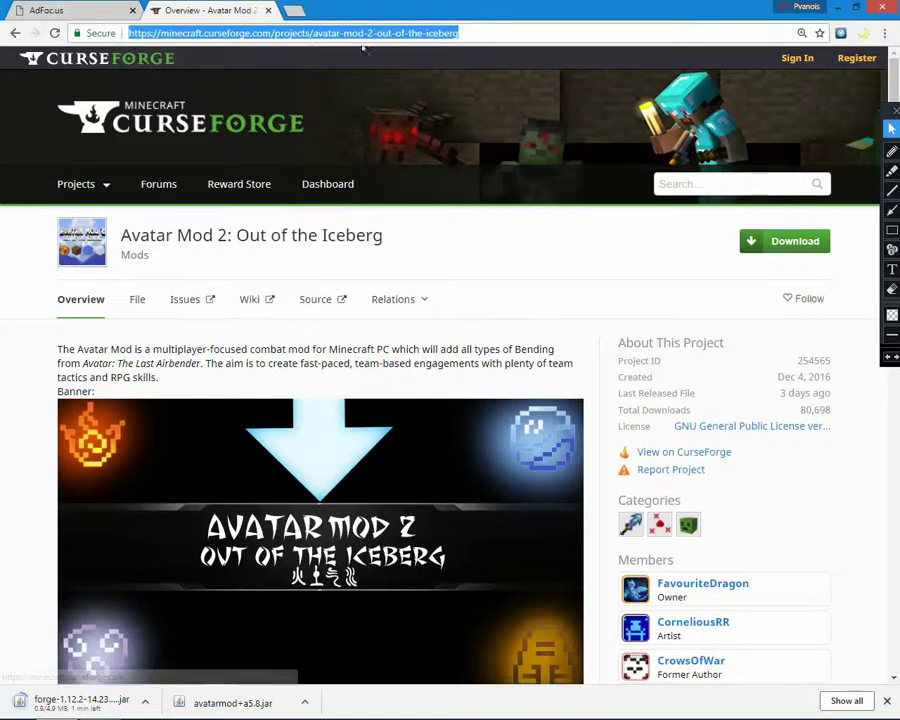
{"action": "left_click", "coordinate": [468, 32]}
{"action": "left_click_drag", "start_coordinate": [408, 237], "coordinate": [118, 237]}
{"action": "left_click", "coordinate": [402, 237]}
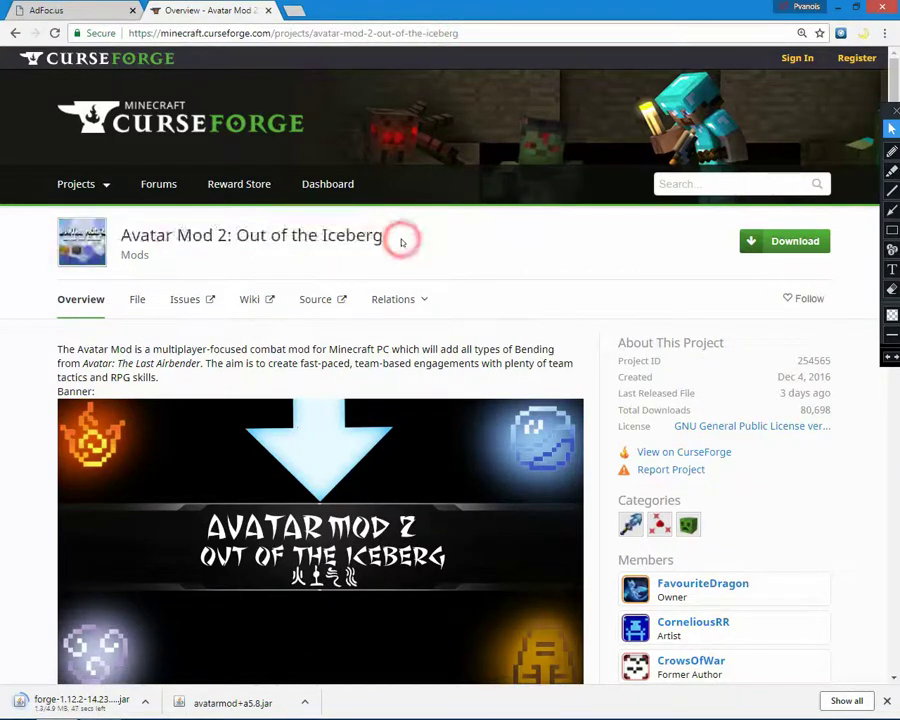
- Outline the File link in red, open the Avatar Mod 2 file list, and clear the annotation
{"action": "left_click", "coordinate": [892, 229]}
{"action": "left_click_drag", "start_coordinate": [113, 282], "coordinate": [157, 316]}
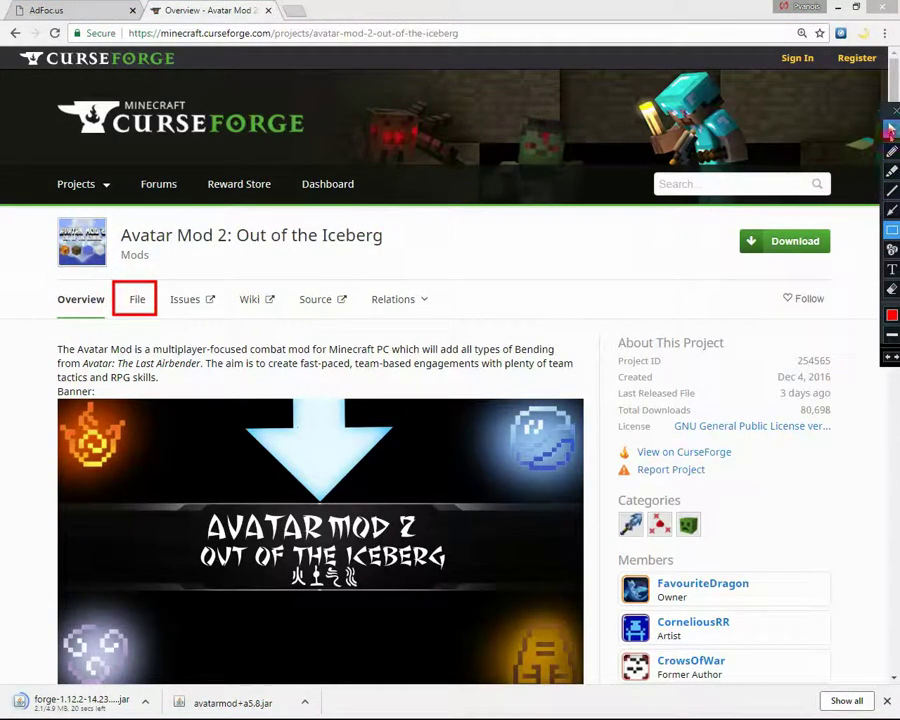
{"action": "key", "text": "ctrl+shift+1"}
{"action": "left_click", "coordinate": [136, 302]}
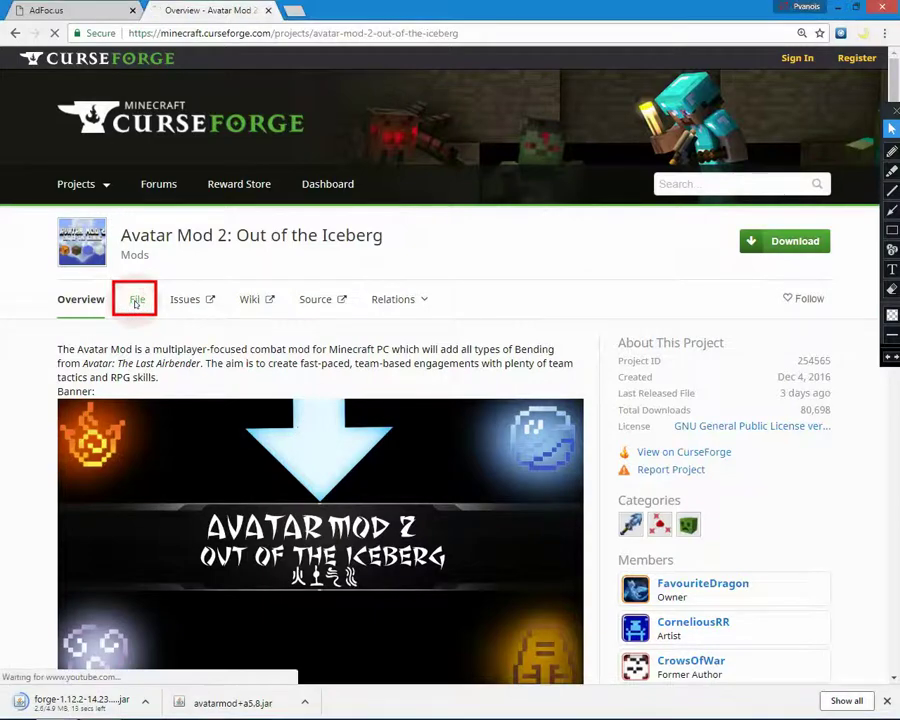
{"action": "left_click", "coordinate": [889, 352]}
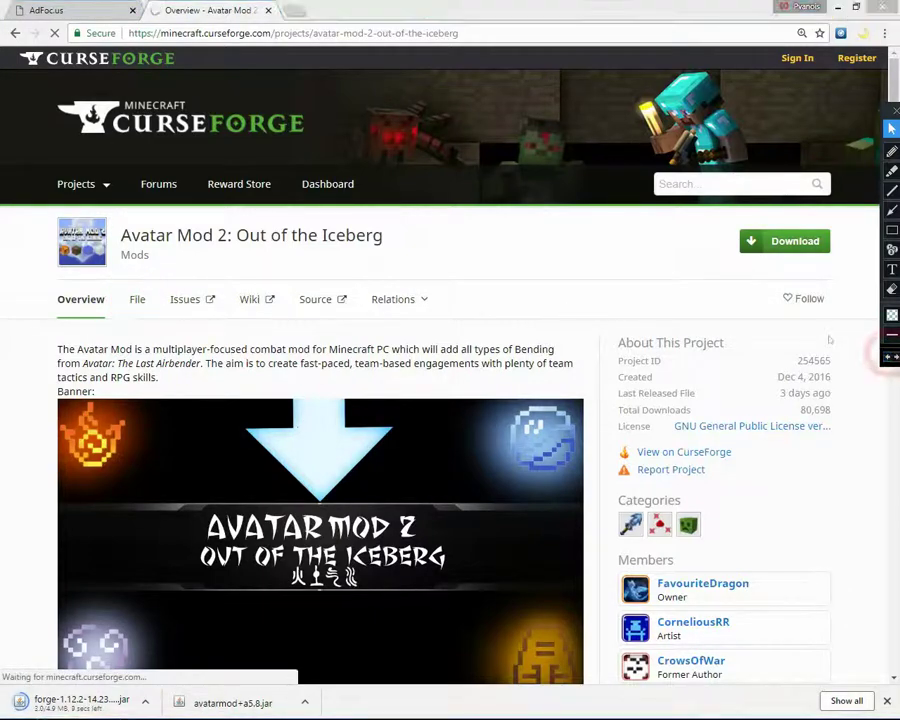
{"action": "left_click", "coordinate": [886, 702]}
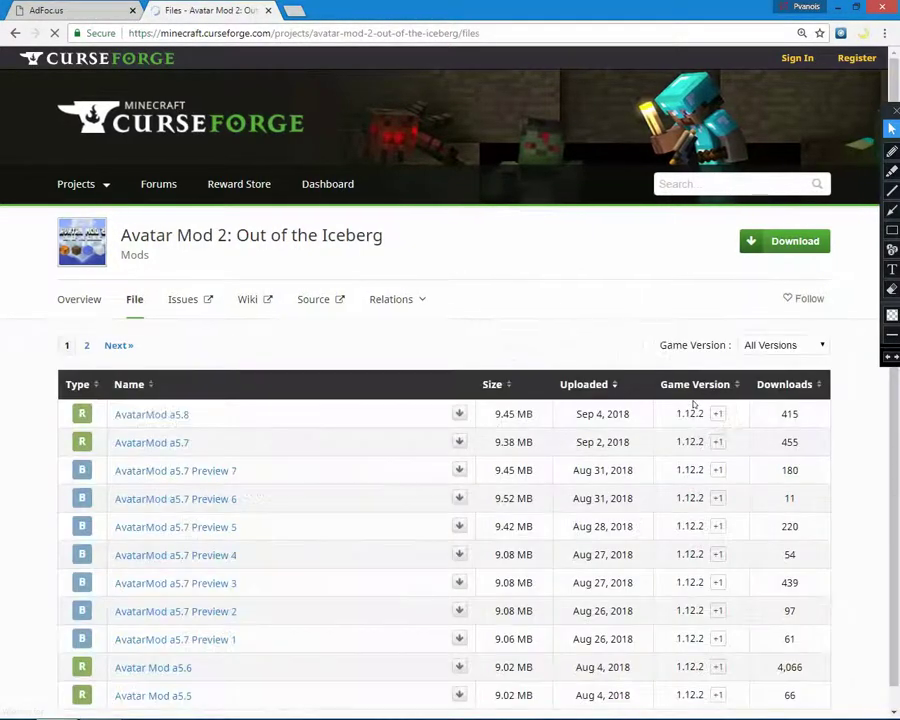
- Examine the game version and name of the newest release in the Avatar Mod 2 file list
{"action": "scroll", "coordinate": [750, 358], "scroll_direction": "down", "scroll_amount": 2}
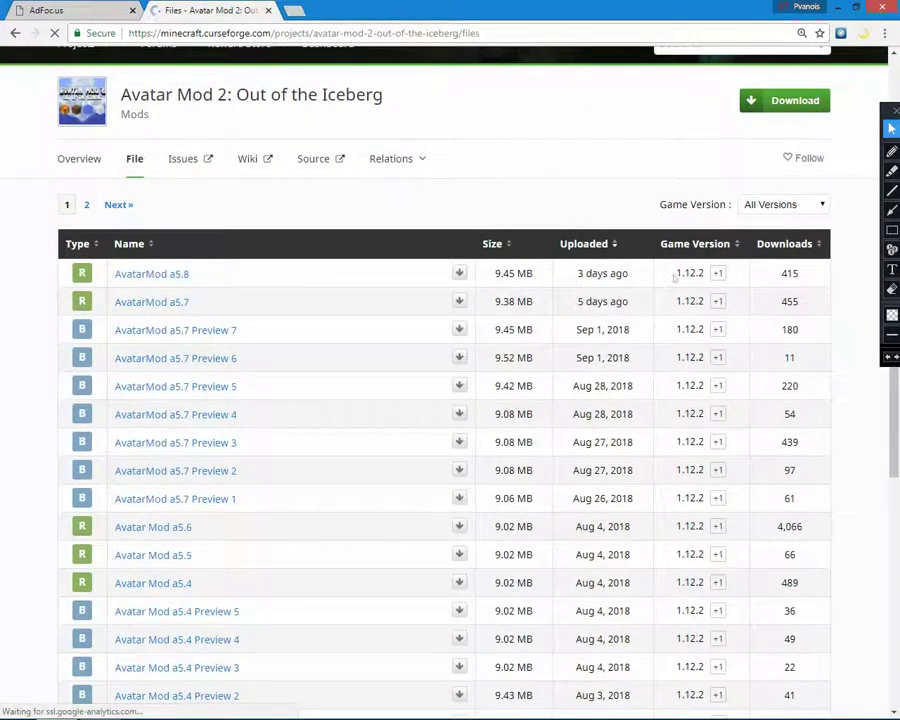
{"action": "double_click", "coordinate": [704, 278]}
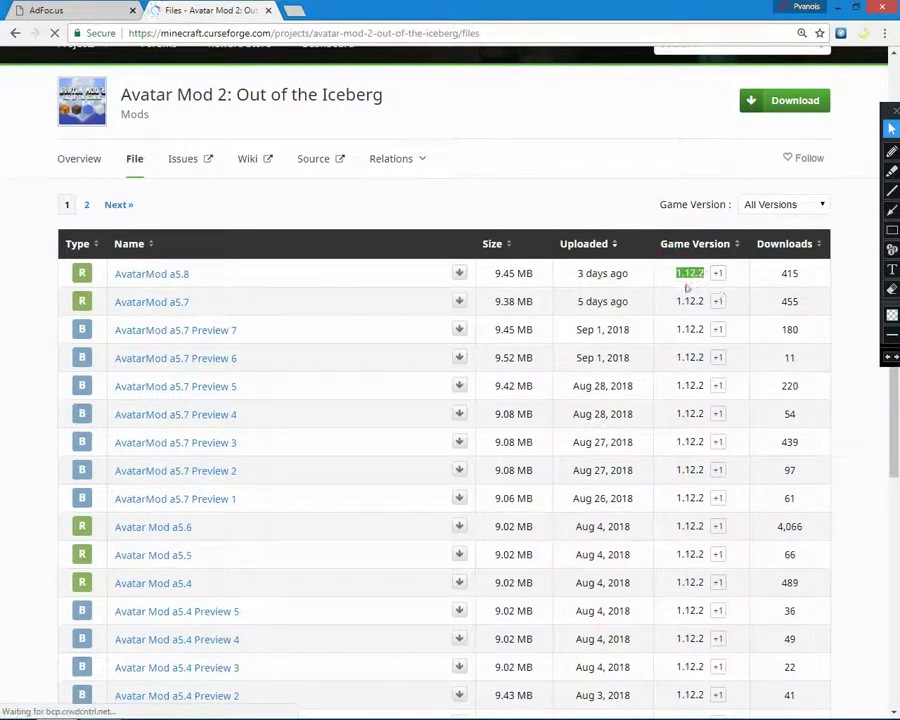
{"action": "left_click", "coordinate": [687, 283]}
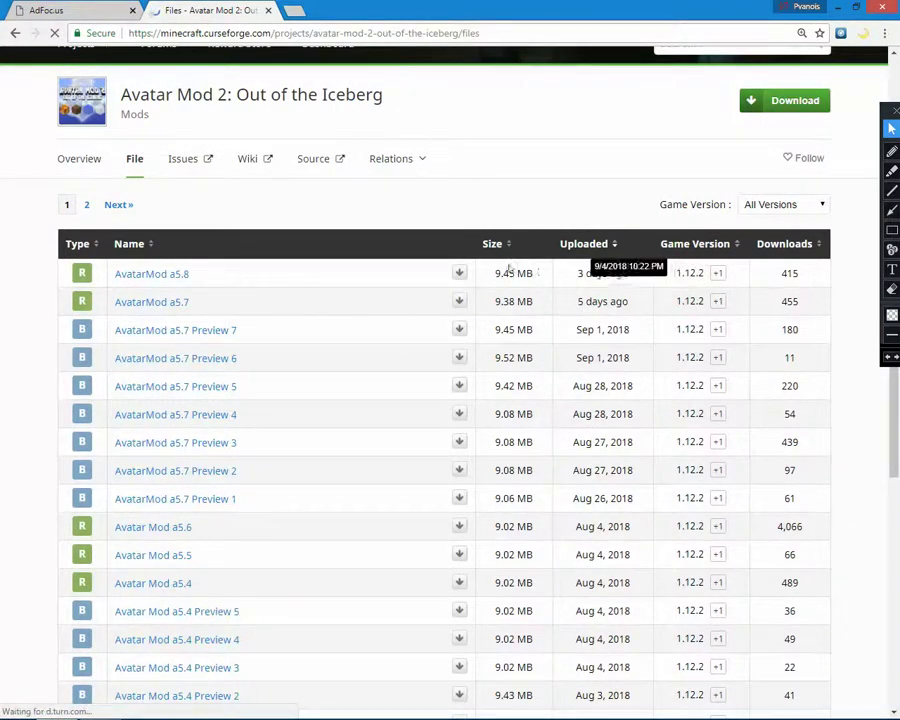
{"action": "left_click_drag", "start_coordinate": [235, 273], "coordinate": [118, 283]}
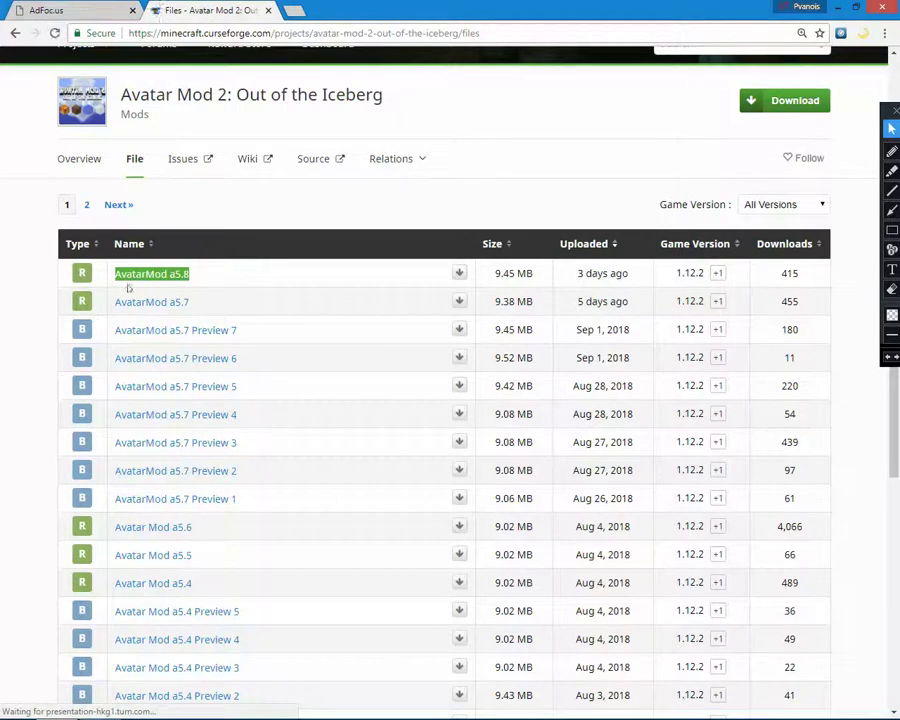
{"action": "left_click", "coordinate": [200, 276]}
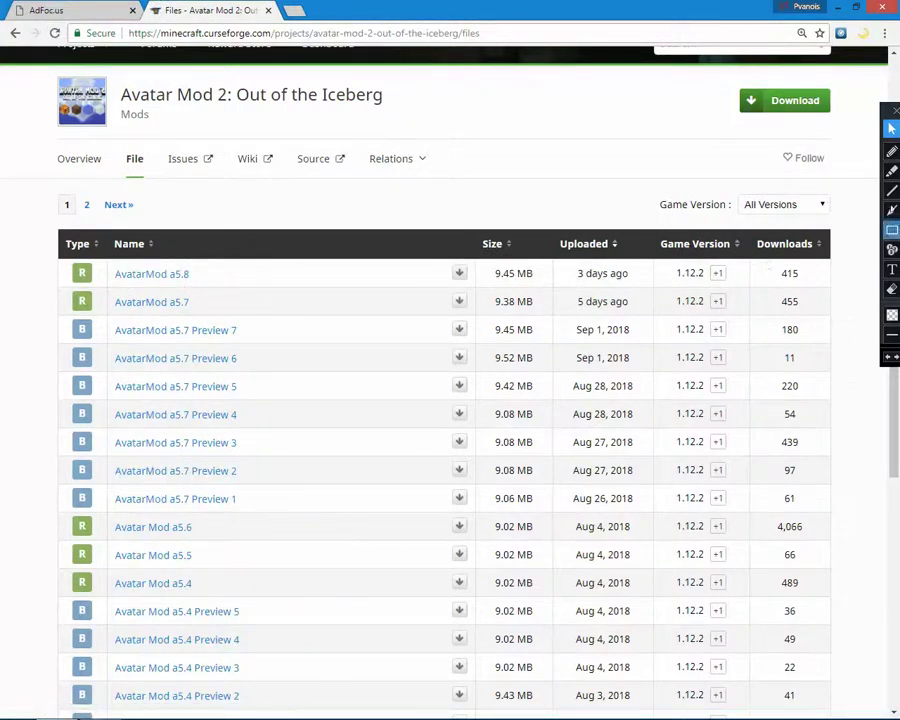
- Point a red arrow at the AvatarMod a5.8 download, download that release, and keep the flagged Forge installer
{"action": "left_click", "coordinate": [892, 209]}
{"action": "mouse_move", "coordinate": [318, 363]}
{"action": "left_mouse_down"}
{"action": "mouse_move", "coordinate": [388, 302]}
{"action": "mouse_move", "coordinate": [466, 280]}
{"action": "left_mouse_up"}
{"action": "key", "text": "Escape"}
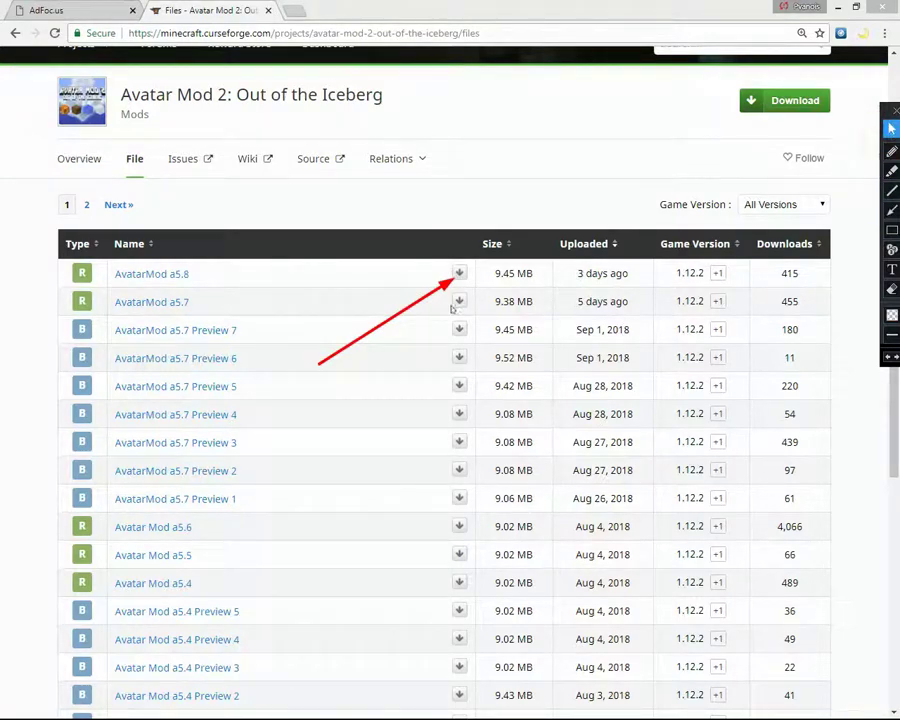
{"action": "left_click", "coordinate": [459, 272]}
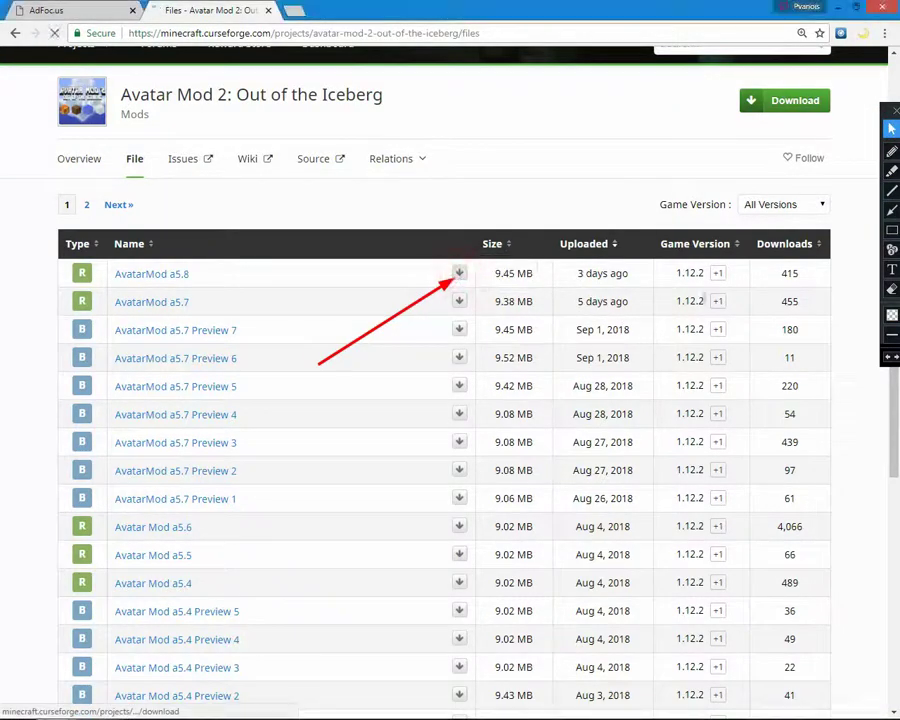
{"action": "left_click", "coordinate": [888, 357]}
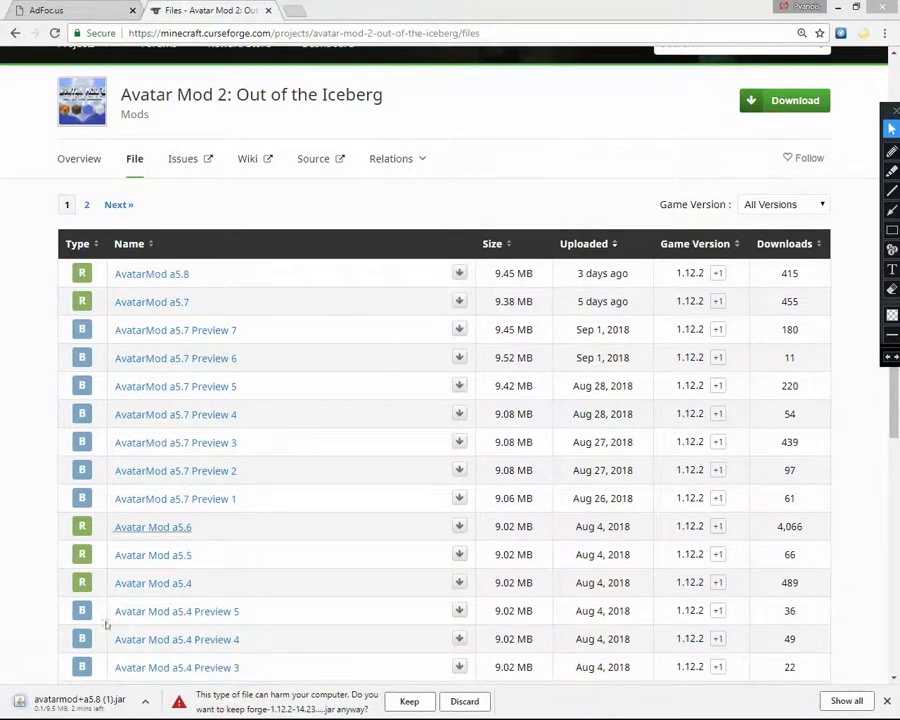
{"action": "left_click", "coordinate": [409, 701]}
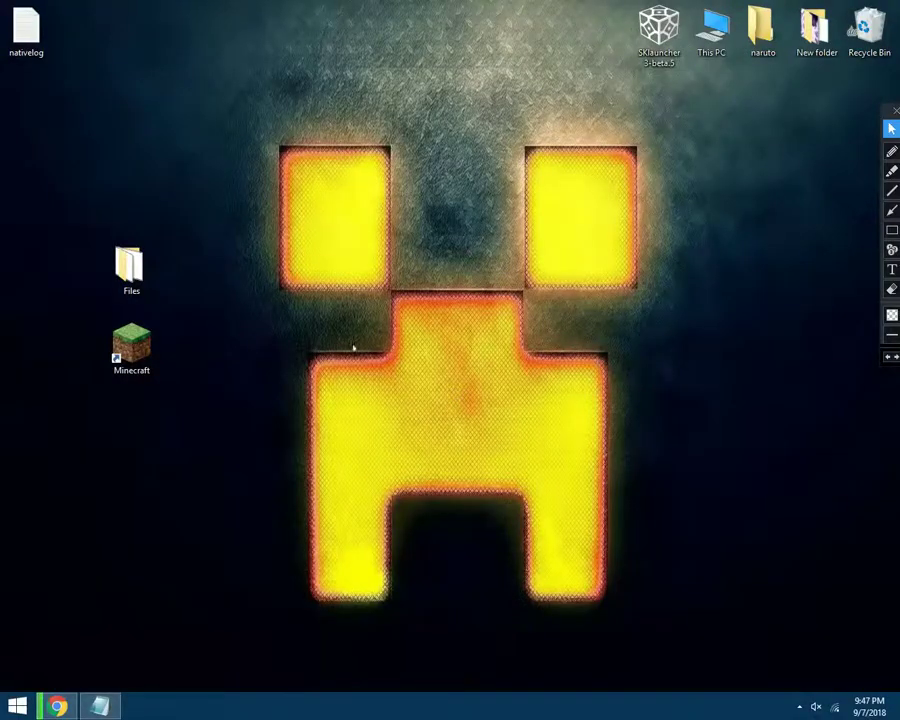
- Open the Files folder on the desktop and check the mod and Forge installer jar files in it
{"action": "double_click", "coordinate": [131, 270]}
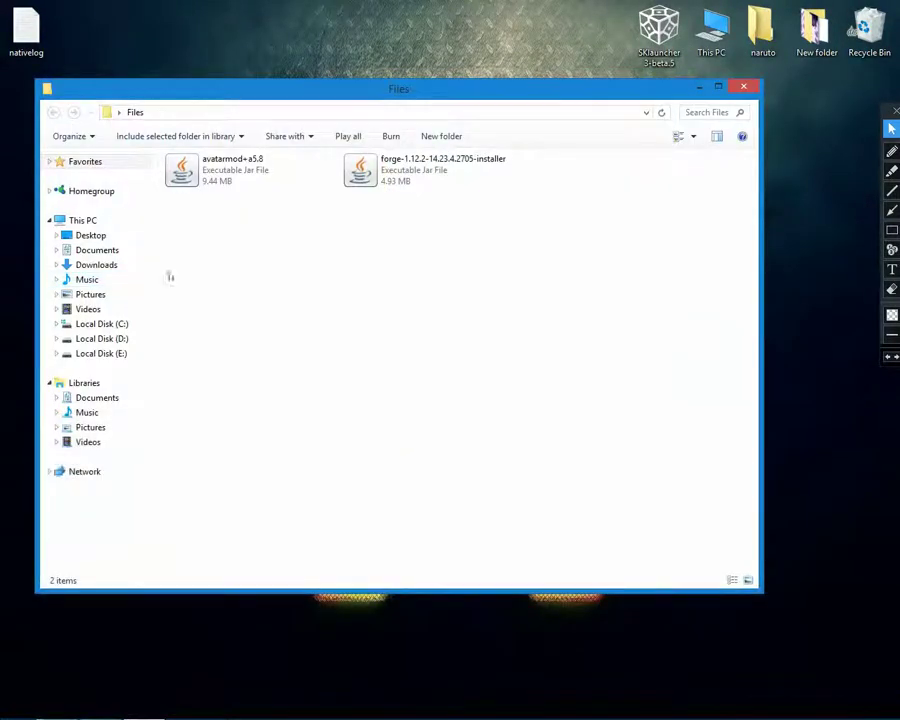
{"action": "left_click_drag", "start_coordinate": [301, 88], "coordinate": [484, 140]}
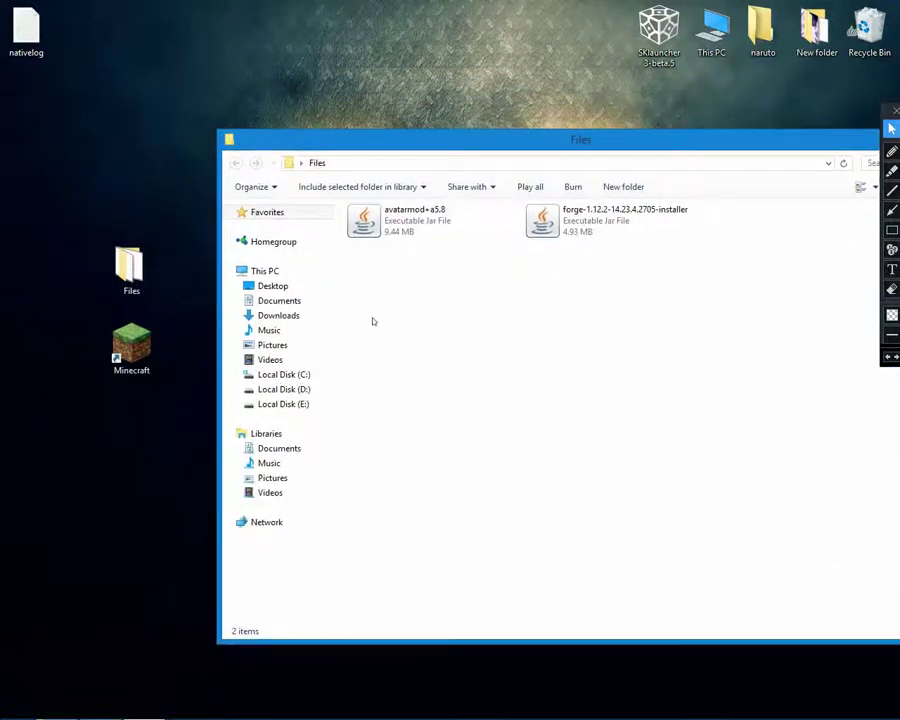
{"action": "left_click_drag", "start_coordinate": [372, 316], "coordinate": [613, 190]}
{"action": "left_click", "coordinate": [405, 268]}
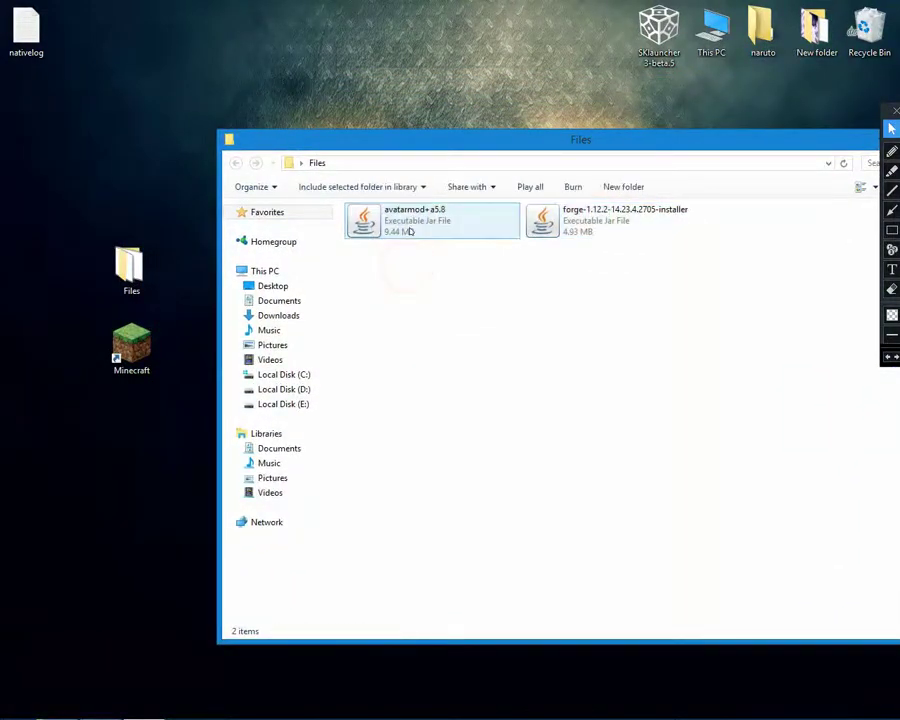
{"action": "left_click", "coordinate": [392, 228]}
{"action": "left_click", "coordinate": [516, 297]}
{"action": "left_click", "coordinate": [575, 220]}
- Move avatarmod+a5.8 and forge-1.12.2-14.23.4.2705-installer from the Files folder to the desktop, and close the folder
{"action": "left_click_drag", "start_coordinate": [583, 142], "coordinate": [640, 110]}
{"action": "left_click_drag", "start_coordinate": [476, 188], "coordinate": [141, 436]}
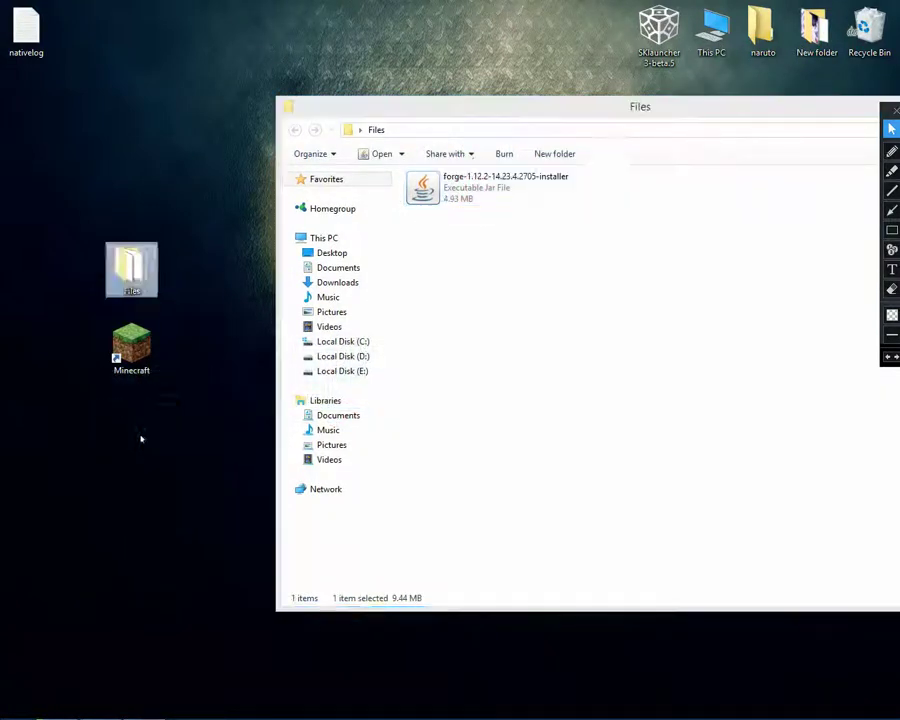
{"action": "left_click", "coordinate": [453, 190]}
{"action": "left_click_drag", "start_coordinate": [453, 190], "coordinate": [232, 318]}
{"action": "left_click_drag", "start_coordinate": [460, 108], "coordinate": [240, 107]}
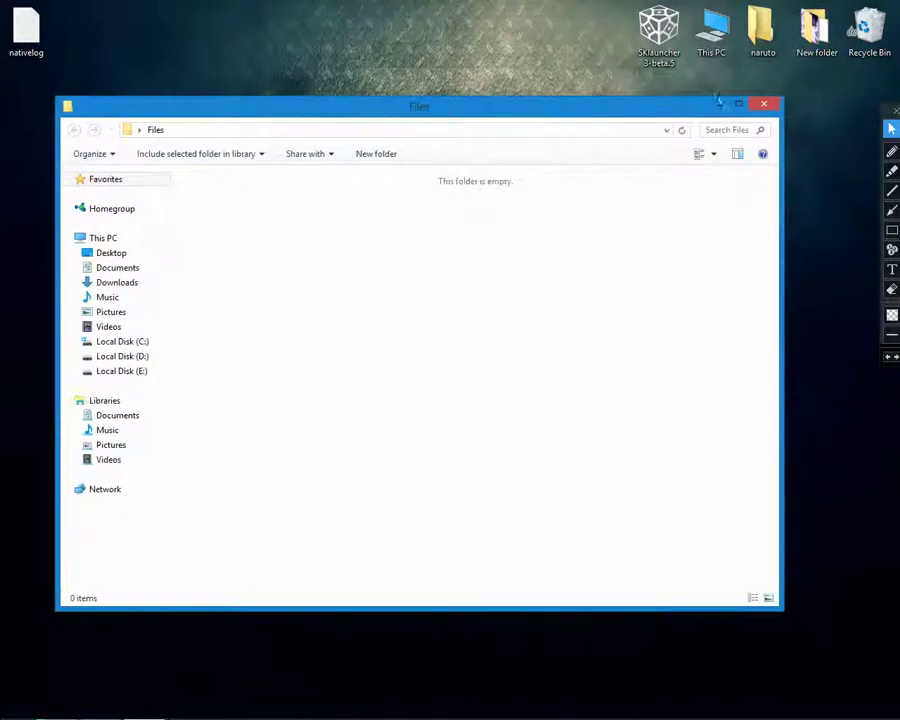
{"action": "left_click", "coordinate": [760, 102]}
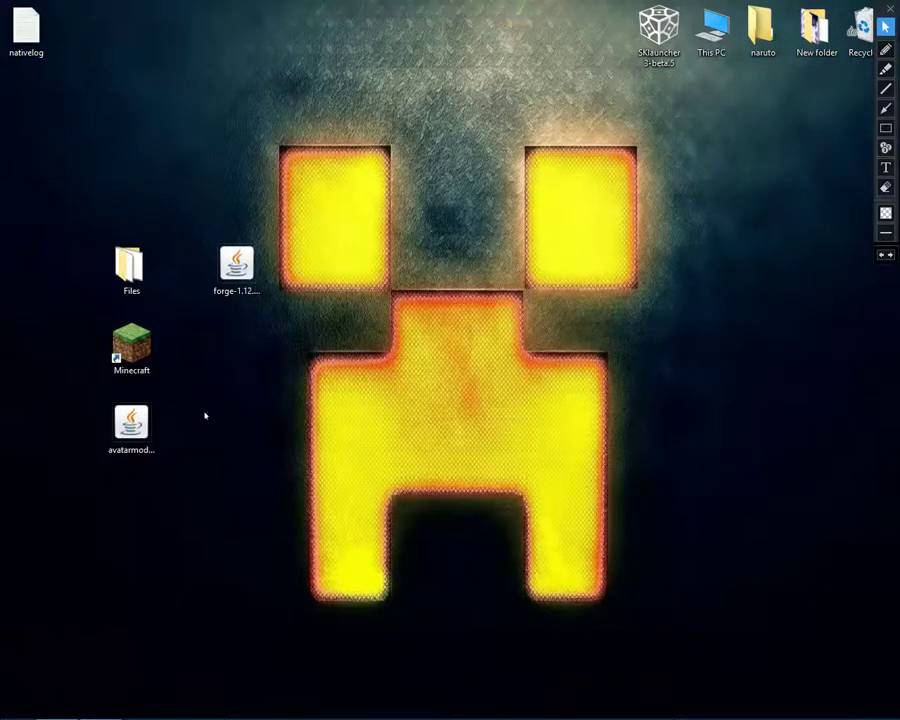
- Open the Minecraft Launcher and save a new unnamed launch configuration using release 1.12.2
{"action": "left_click_drag", "start_coordinate": [173, 321], "coordinate": [117, 377]}
{"action": "double_click", "coordinate": [124, 376]}
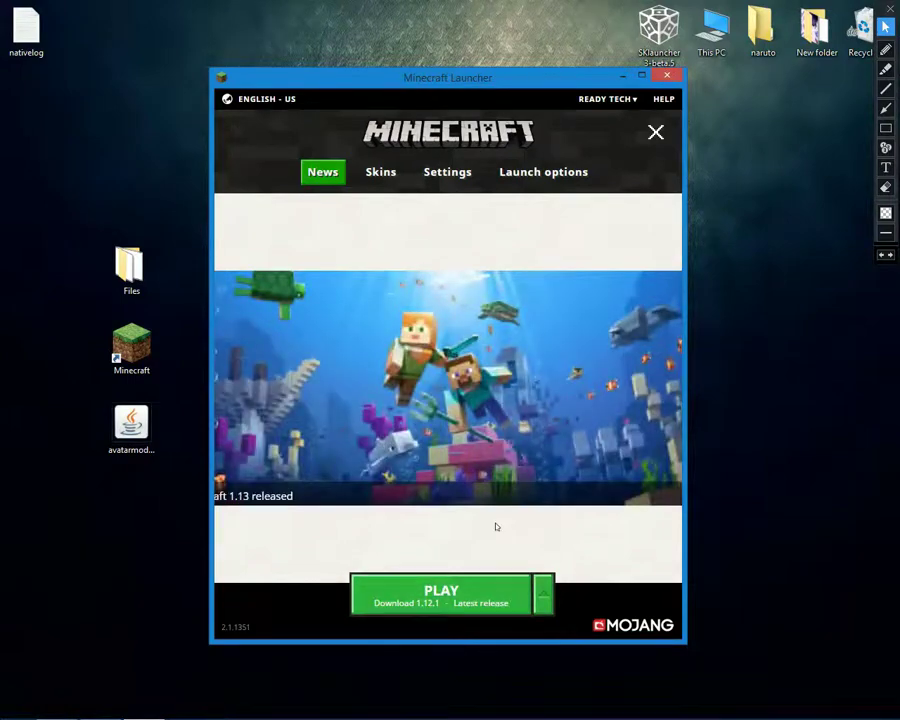
{"action": "left_click", "coordinate": [538, 172]}
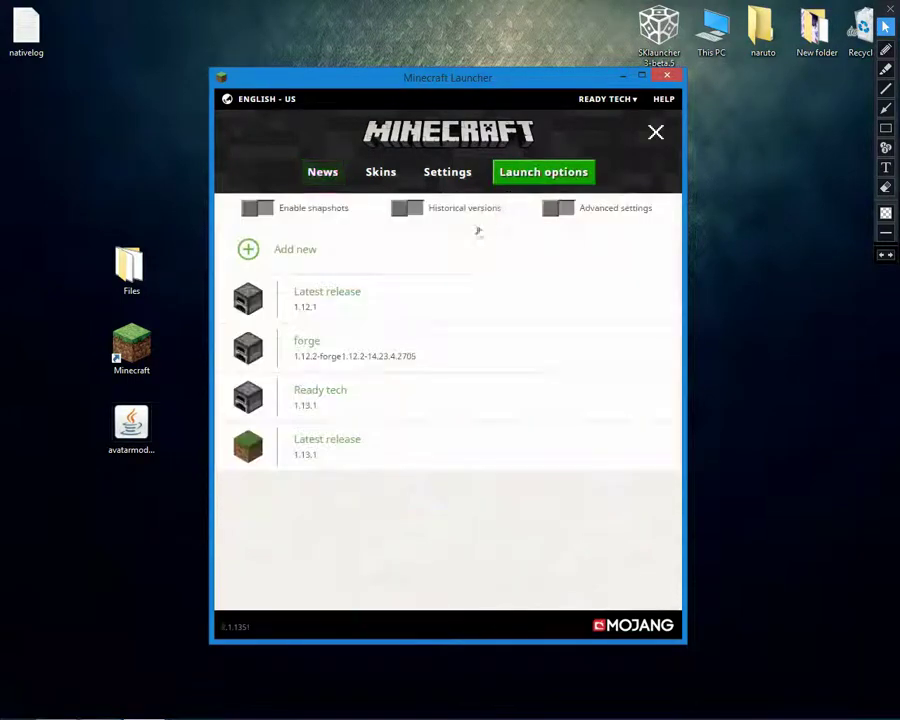
{"action": "left_click", "coordinate": [348, 258]}
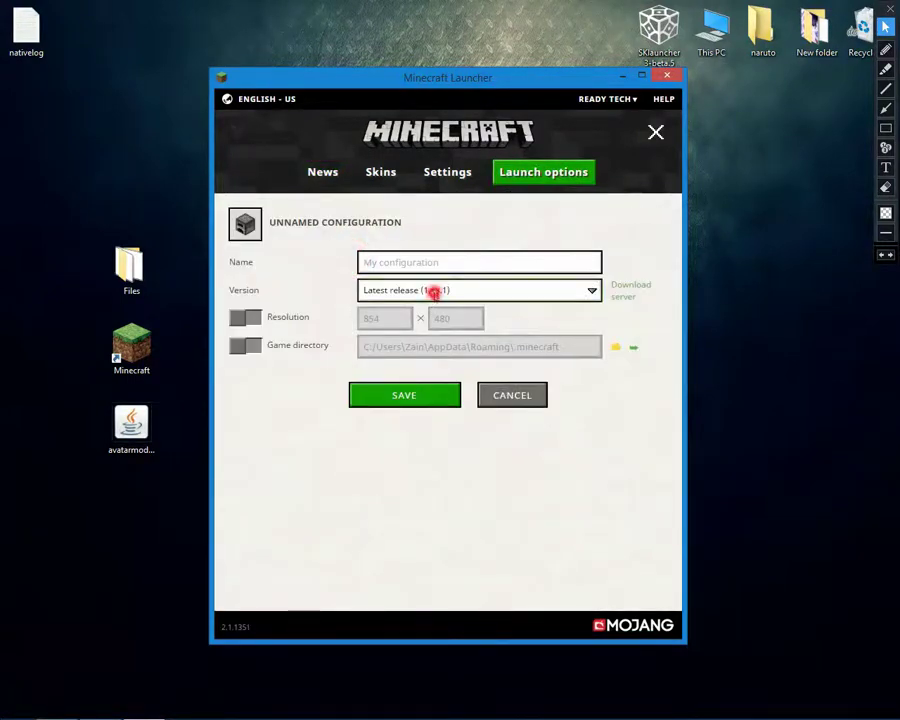
{"action": "left_click", "coordinate": [436, 288]}
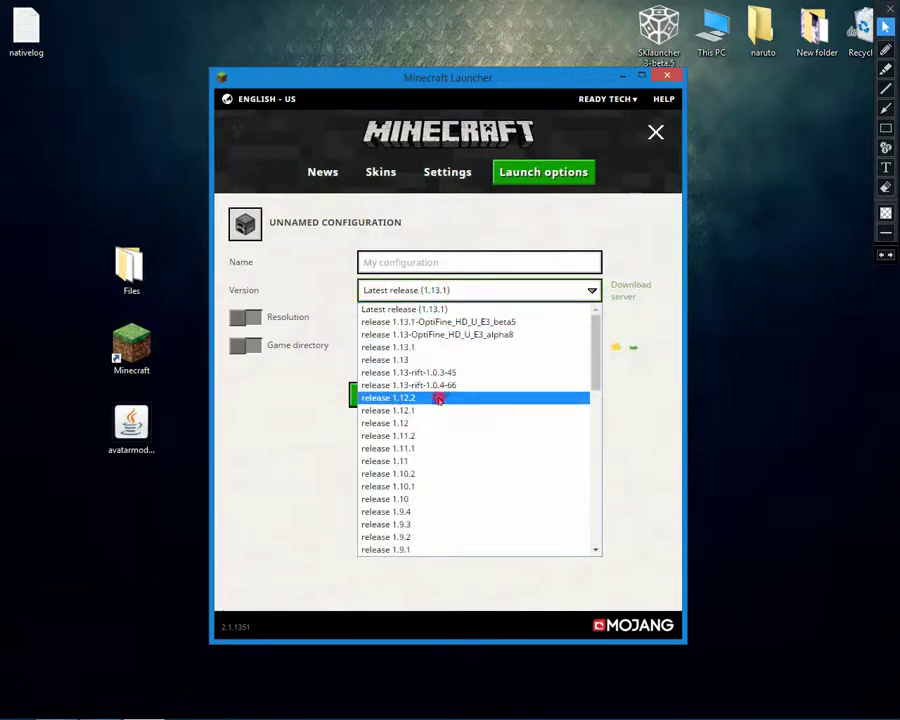
{"action": "left_click", "coordinate": [436, 398]}
{"action": "left_click", "coordinate": [435, 397]}
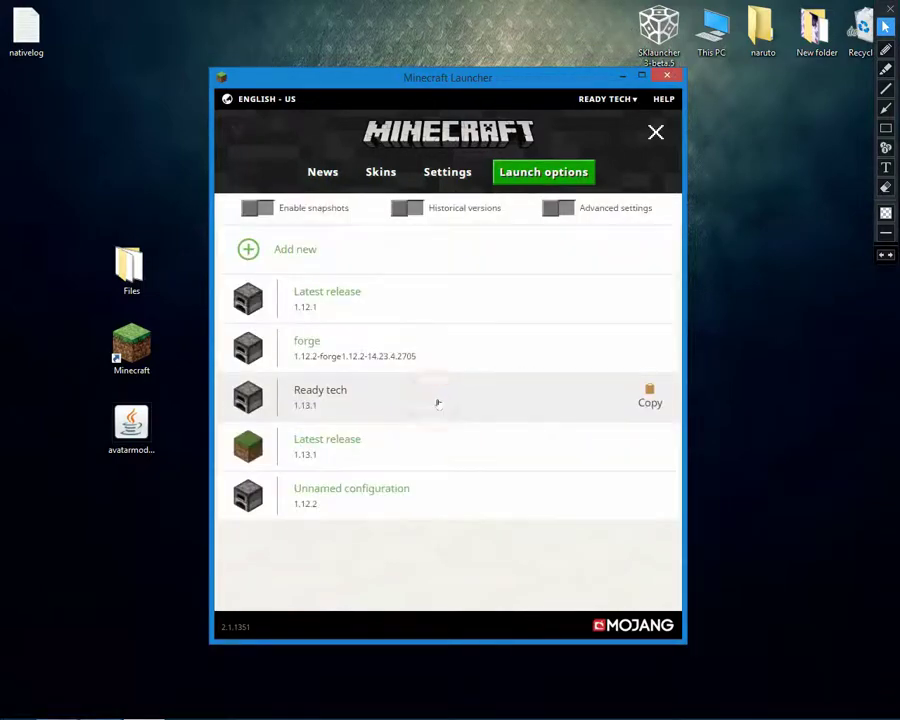
- Select the unnamed 1.12.2 configuration and launch Minecraft with it
{"action": "left_click", "coordinate": [338, 177]}
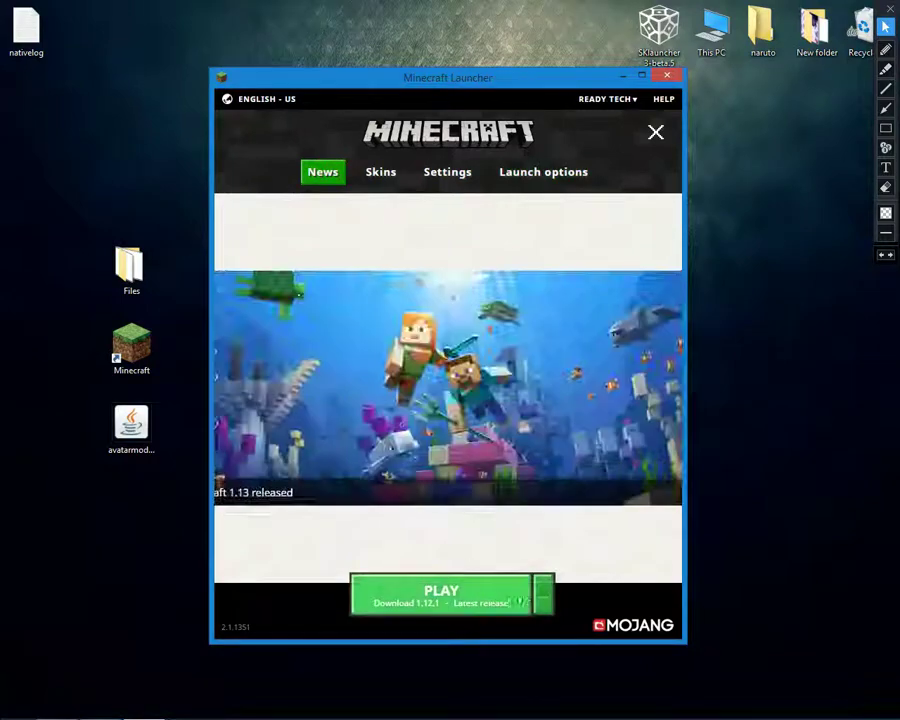
{"action": "left_click", "coordinate": [543, 594]}
{"action": "scroll", "coordinate": [465, 520], "scroll_direction": "down", "scroll_amount": 1}
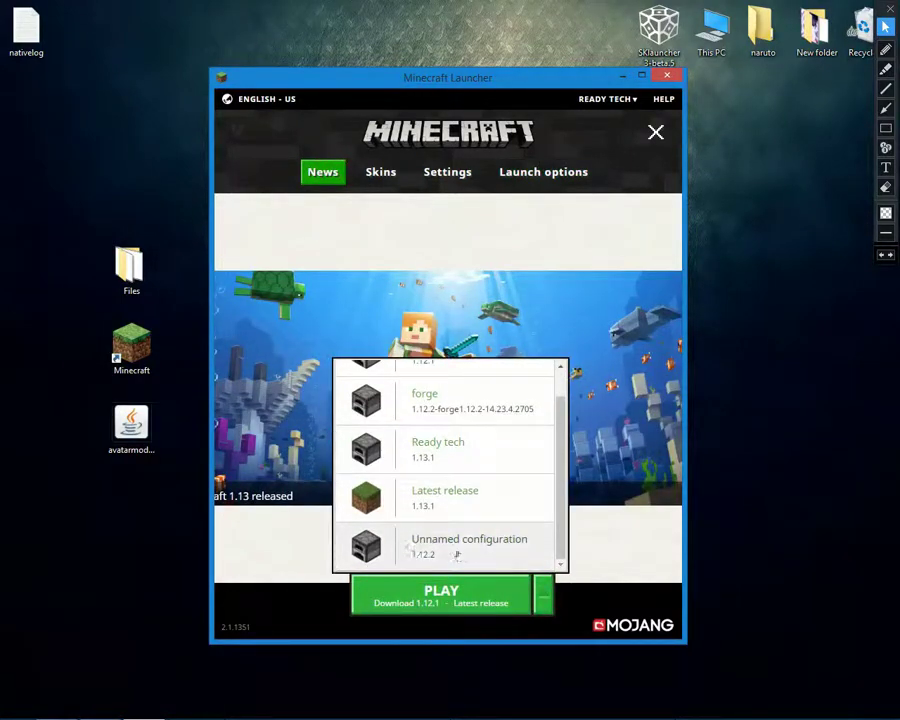
{"action": "left_click", "coordinate": [429, 550]}
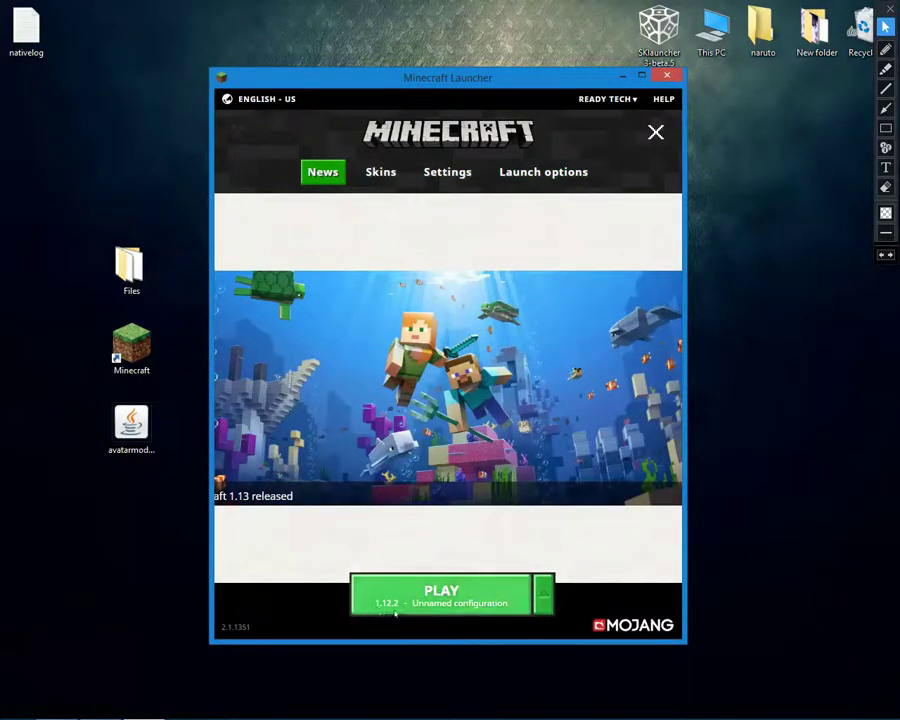
{"action": "left_click", "coordinate": [405, 605]}
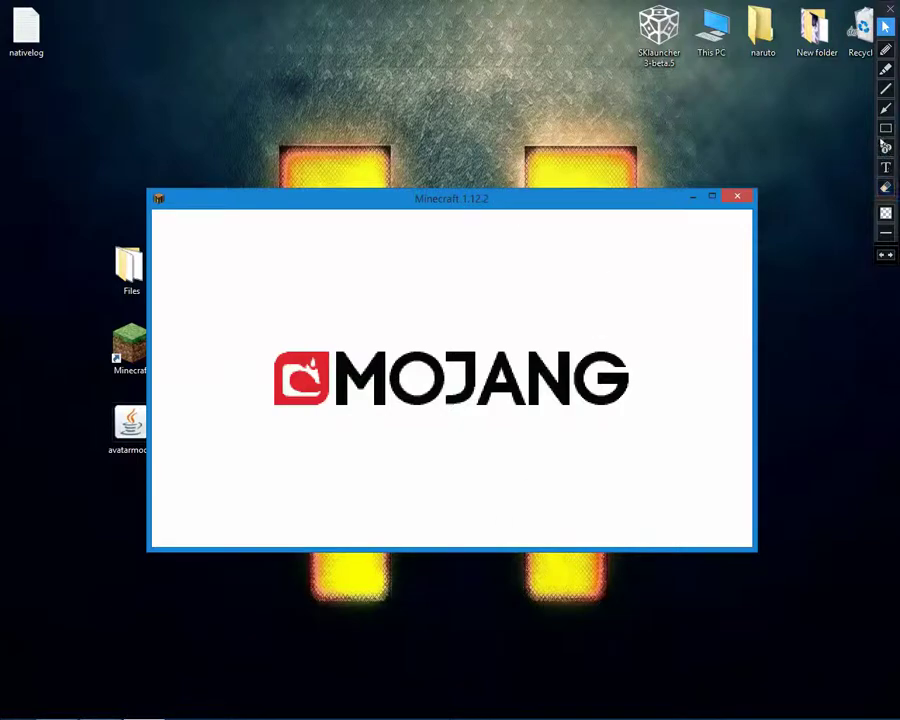
- Outline the Minecraft 1.12.2 window title with a red rectangle, and clear the annotation
{"action": "left_click", "coordinate": [885, 128]}
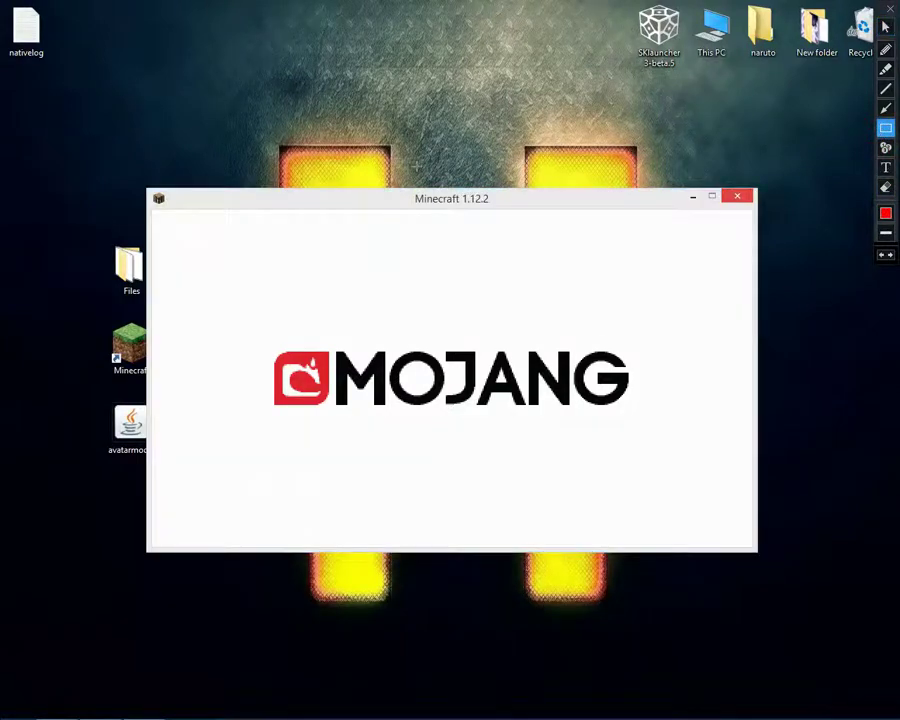
{"action": "left_click_drag", "start_coordinate": [404, 174], "coordinate": [509, 209]}
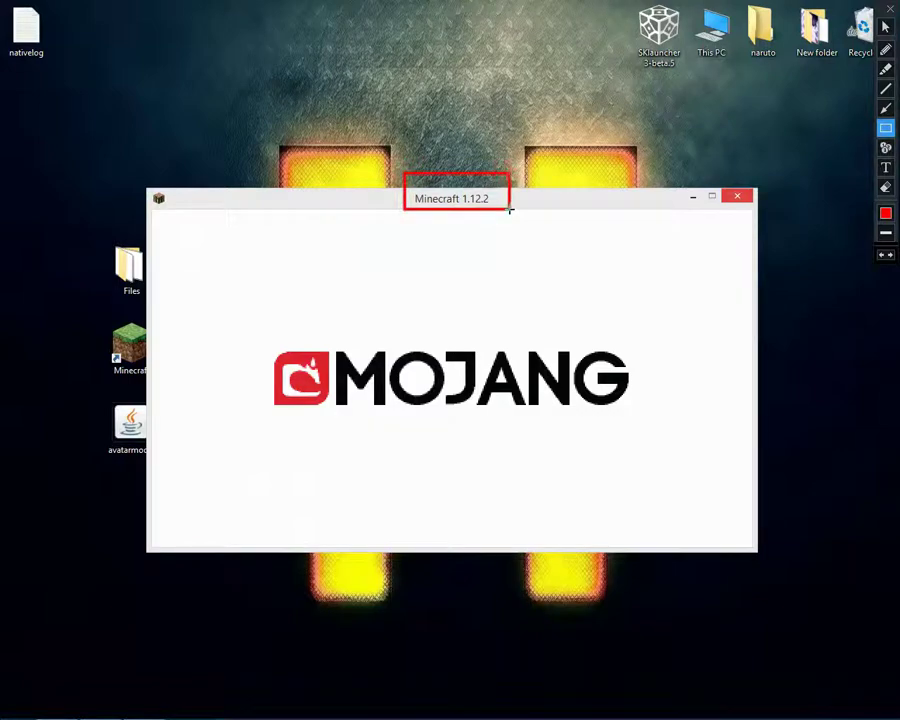
{"action": "left_click", "coordinate": [881, 255]}
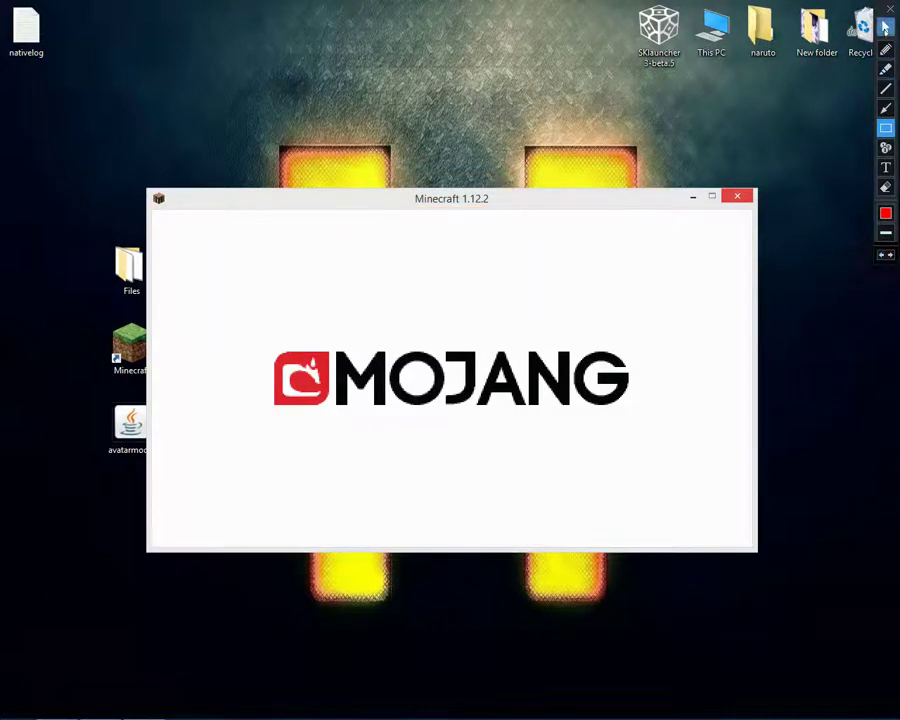
{"action": "left_click", "coordinate": [885, 27]}
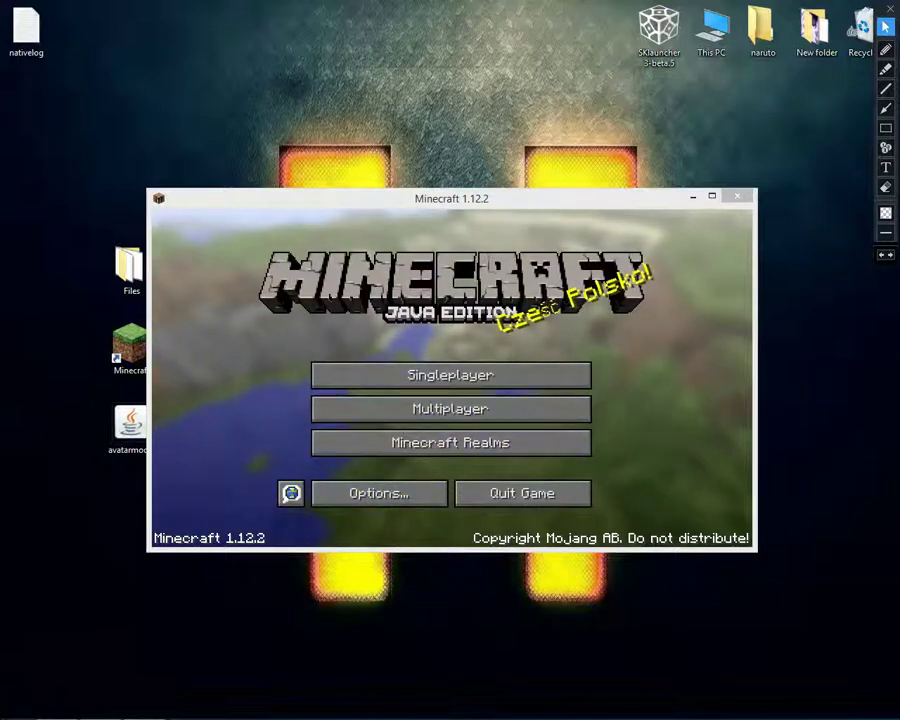
- Check the singleplayer world list, return to the main menu and quit the game
{"action": "left_click", "coordinate": [436, 377]}
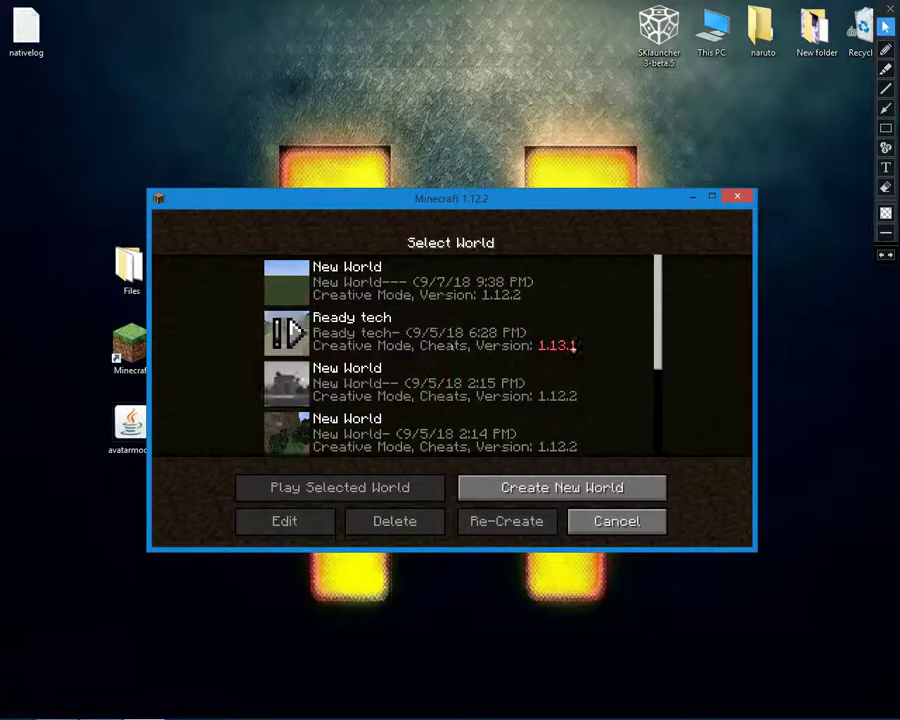
{"action": "left_click", "coordinate": [600, 524]}
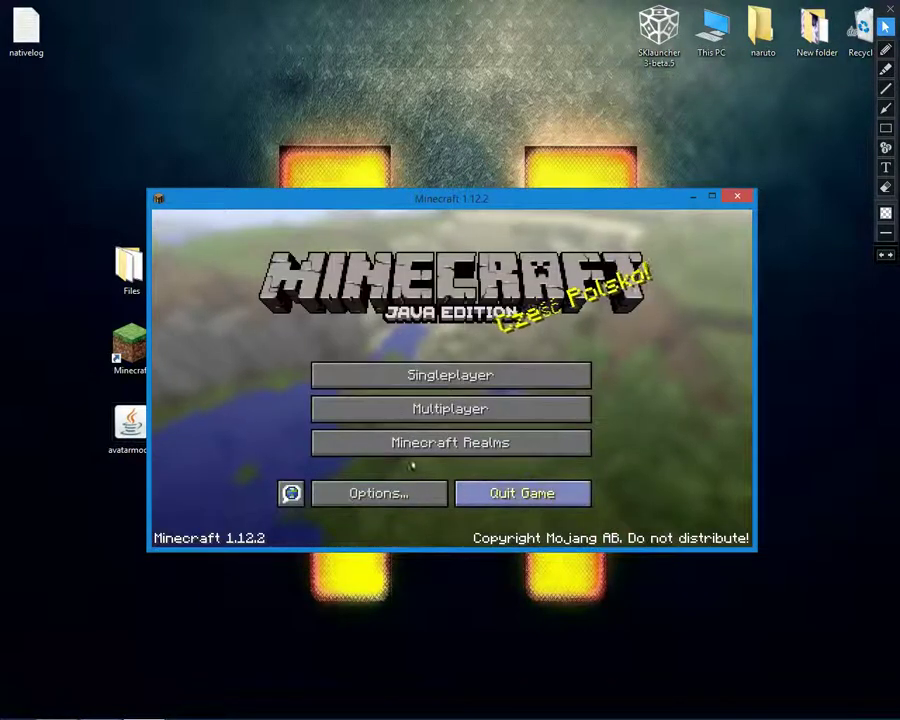
{"action": "left_click", "coordinate": [525, 497]}
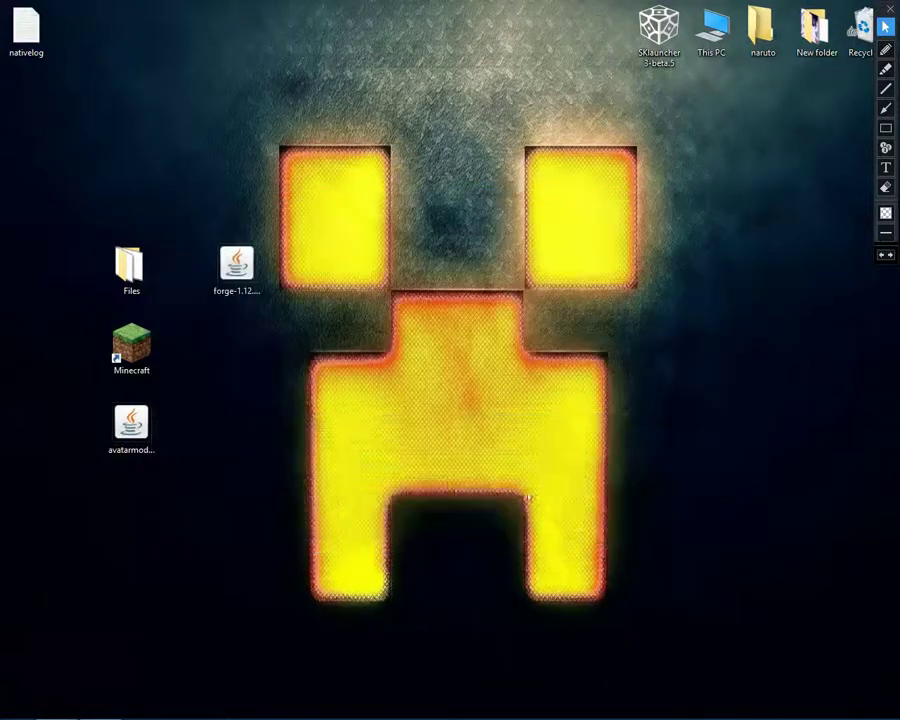
- Run the Forge 1.12.2 installer from the desktop and install the client into the default .minecraft folder
{"action": "left_click", "coordinate": [236, 265]}
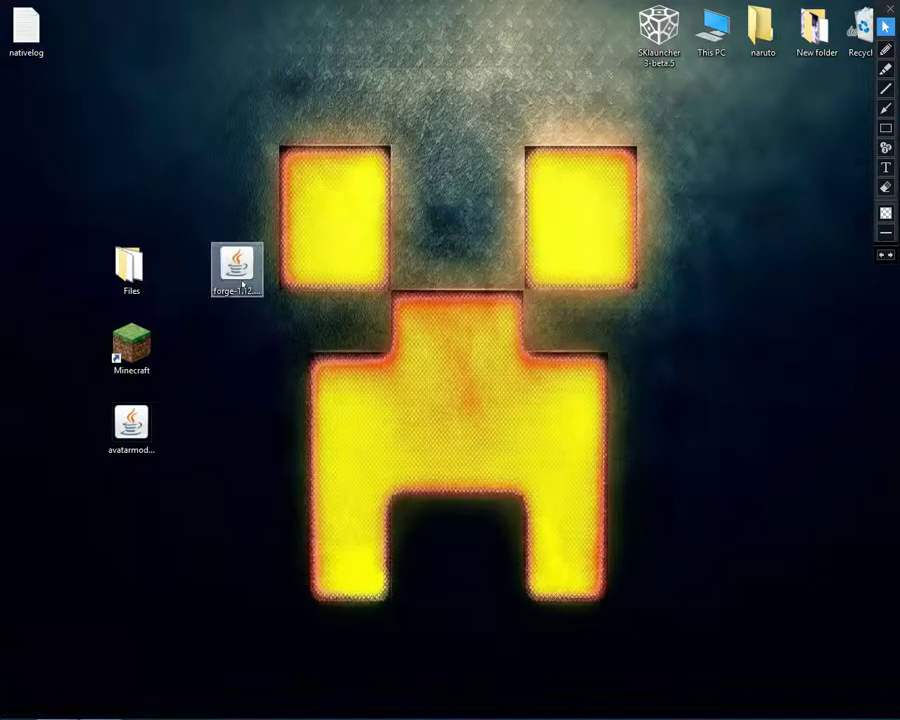
{"action": "left_click", "coordinate": [252, 355]}
{"action": "left_click", "coordinate": [240, 300]}
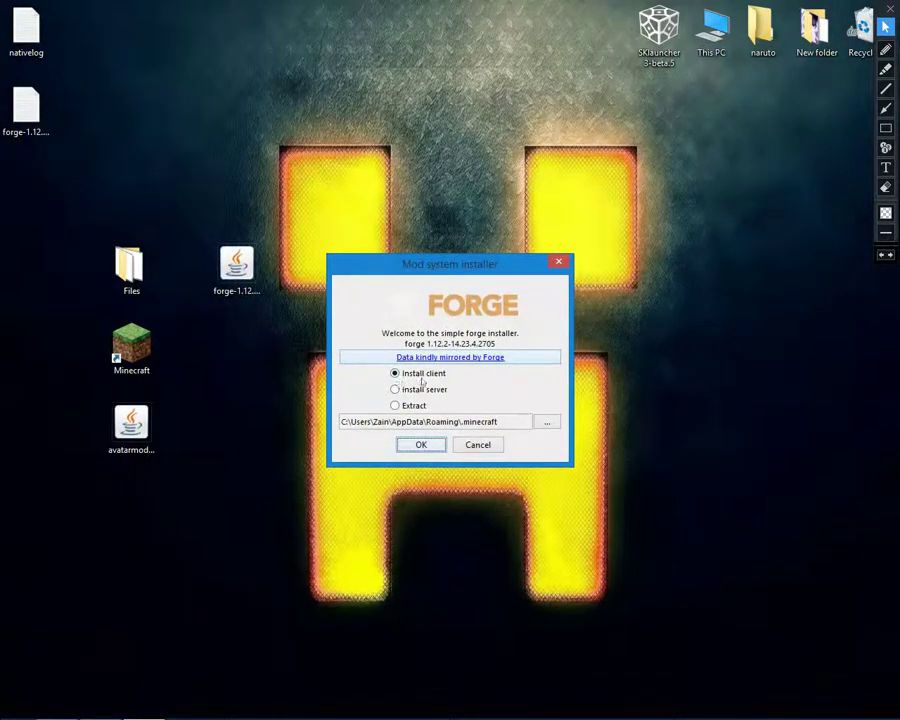
{"action": "left_click", "coordinate": [420, 446]}
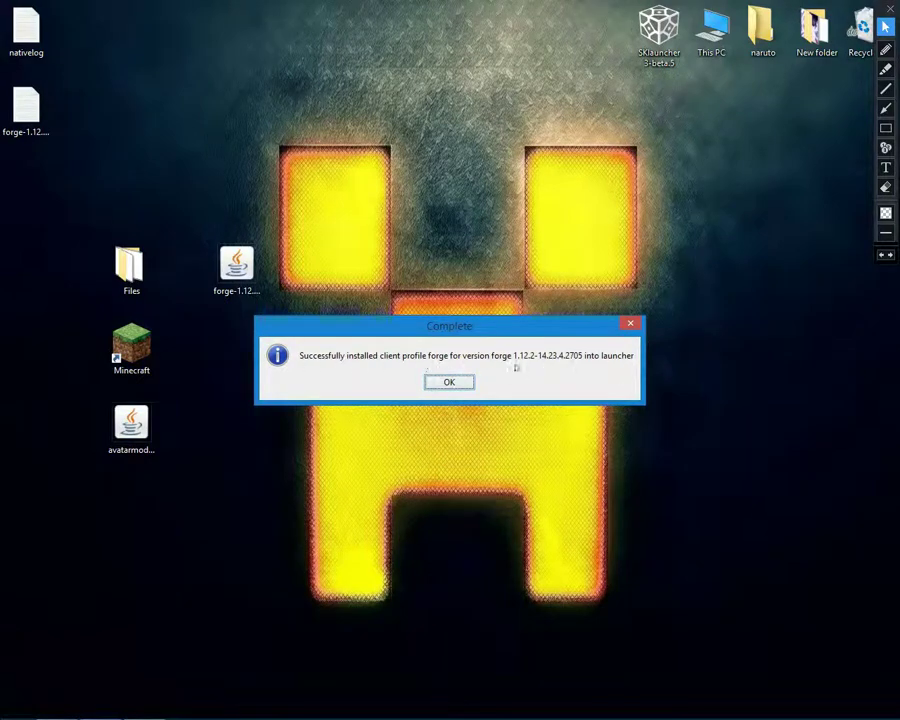
{"action": "left_click", "coordinate": [452, 381]}
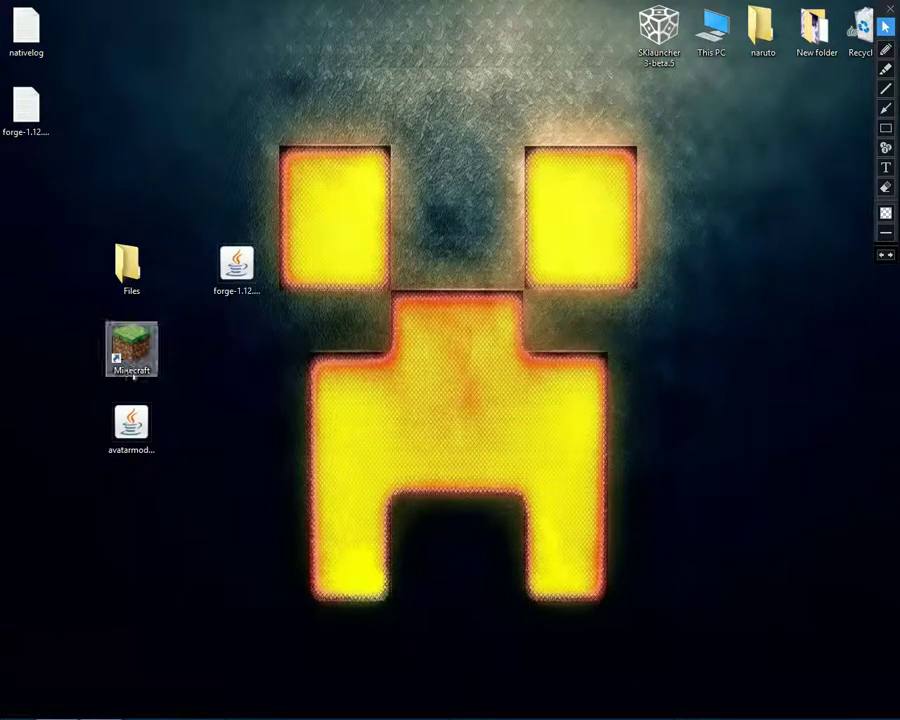
- Add the red text annotation "Windows+R" on the empty desktop area below the icons
{"action": "left_click", "coordinate": [72, 506]}
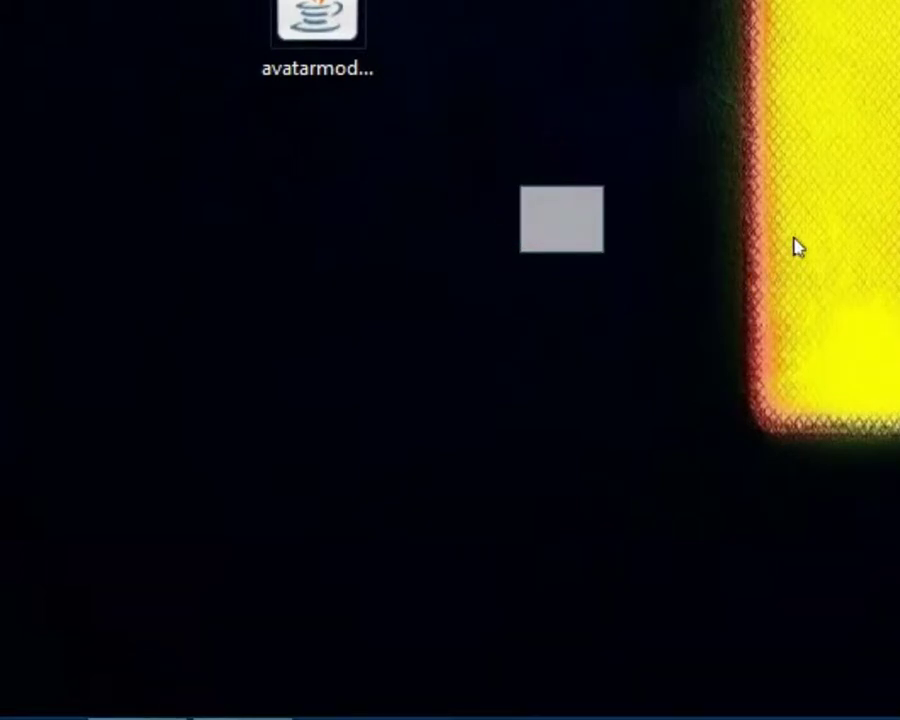
{"action": "type", "text": "Windo"}
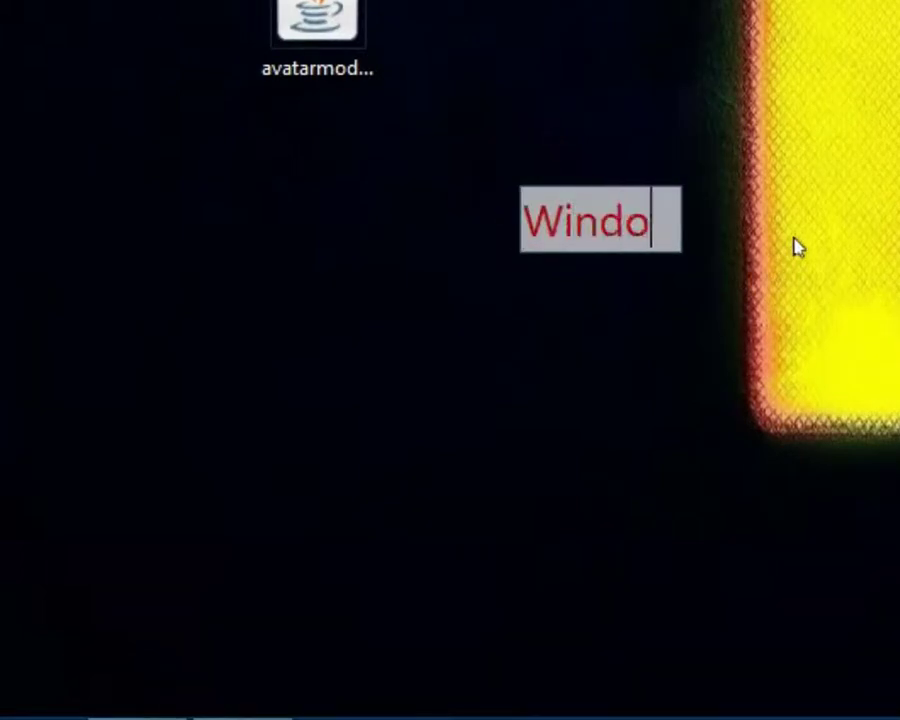
{"action": "type", "text": "ws-"}
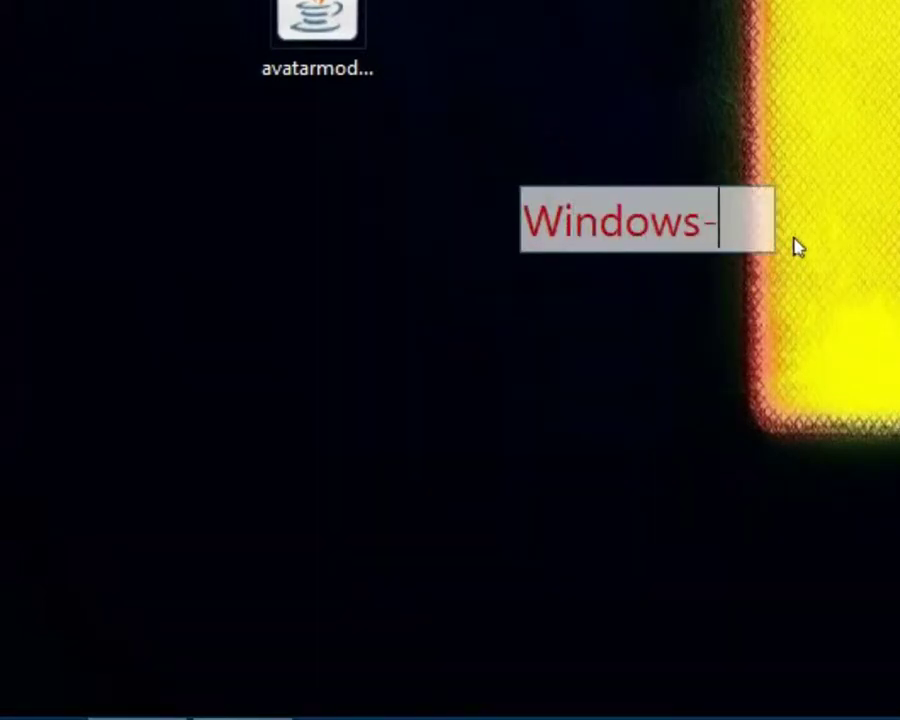
{"action": "key", "text": "BackSpace"}
{"action": "type", "text": "+"}
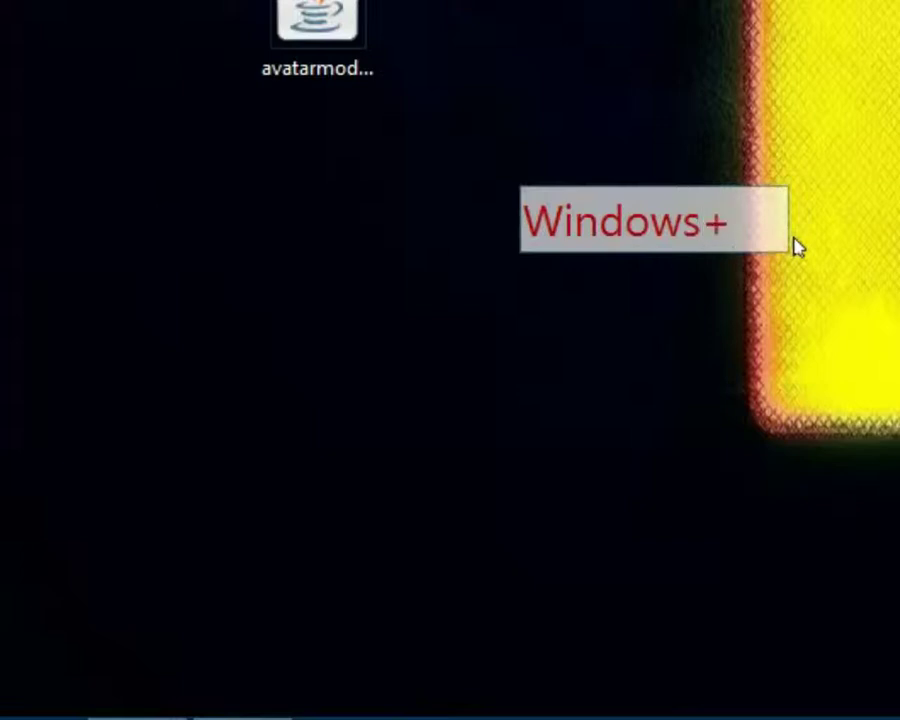
{"action": "type", "text": "R"}
{"action": "left_click", "coordinate": [866, 295]}
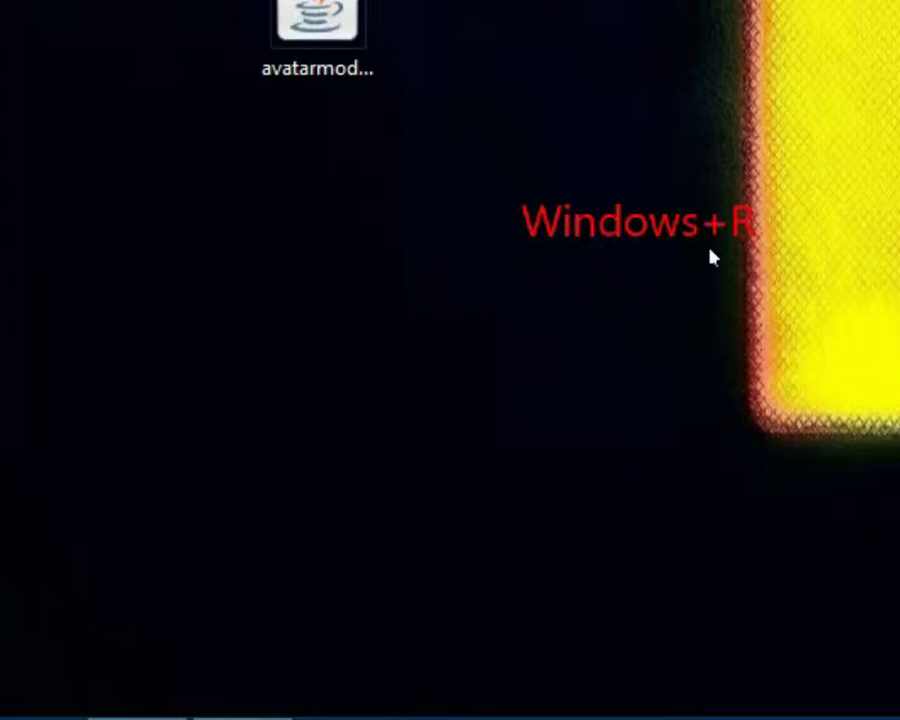
- Open the %appdata%/.minecraft/ folder through the Run dialog and move its window clear of the desktop icons
{"action": "key", "text": "super+r"}
{"action": "left_click", "coordinate": [452, 530]}
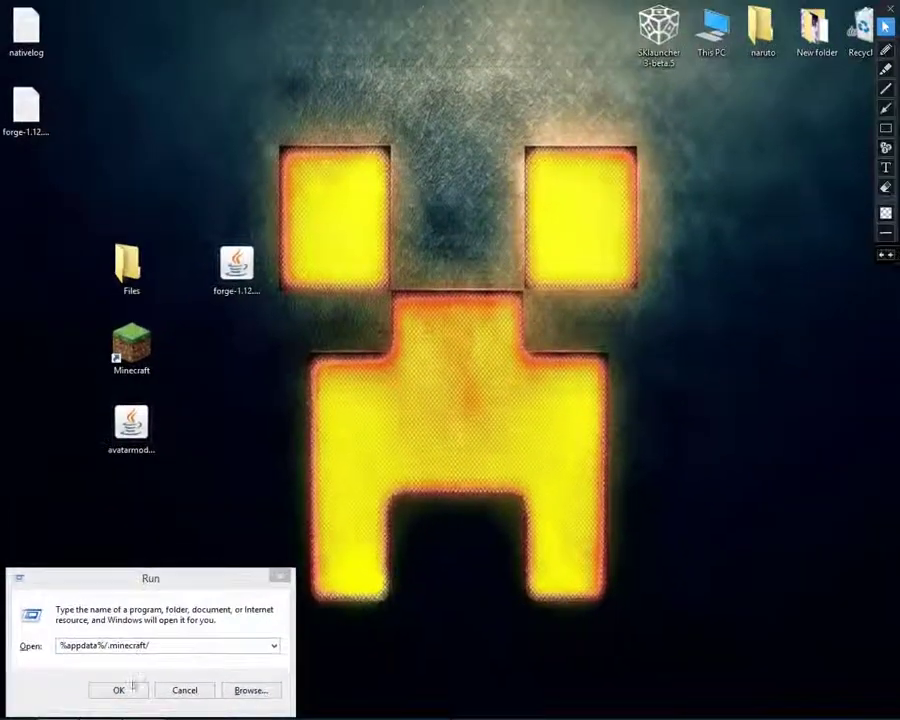
{"action": "left_click", "coordinate": [126, 688]}
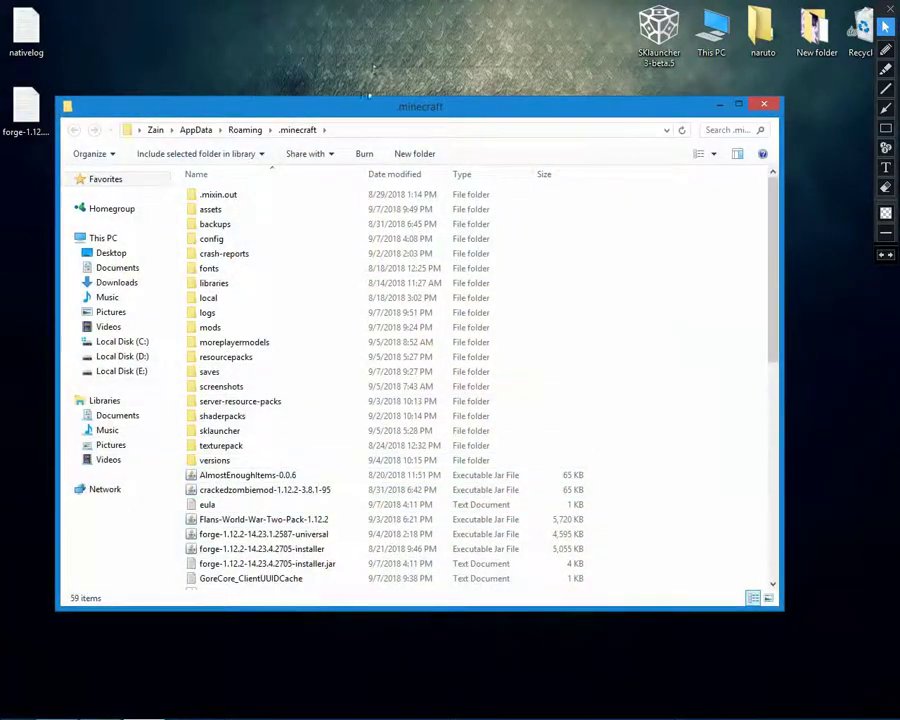
{"action": "left_click_drag", "start_coordinate": [356, 106], "coordinate": [523, 96]}
{"action": "left_click_drag", "start_coordinate": [341, 178], "coordinate": [345, 392]}
{"action": "left_click", "coordinate": [343, 325]}
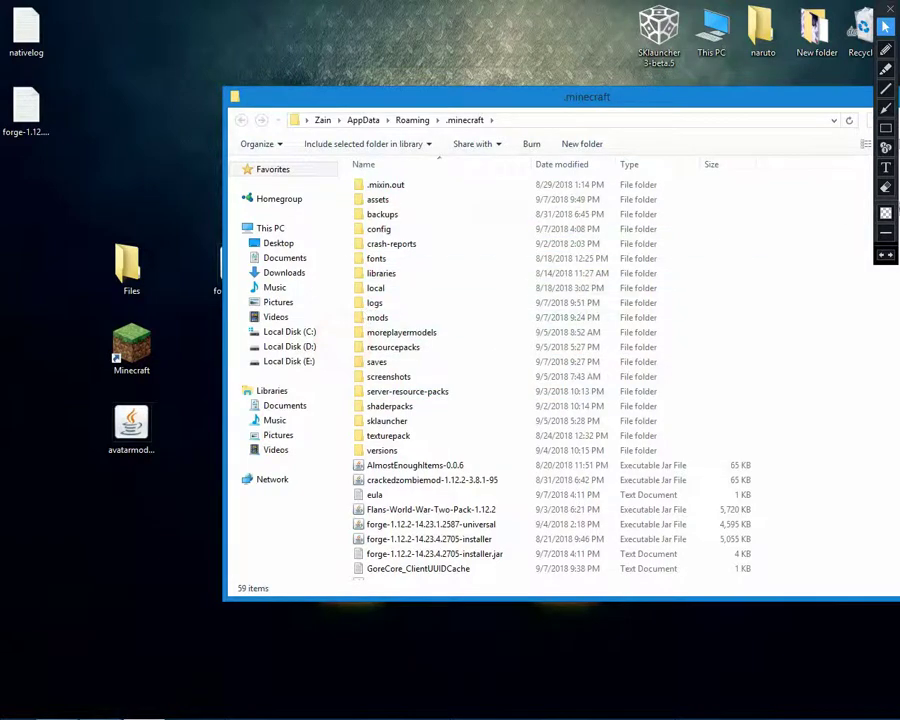
- Outline the mods folder entry in .minecraft with a red rectangle
{"action": "left_click", "coordinate": [885, 128]}
{"action": "left_click", "coordinate": [355, 317]}
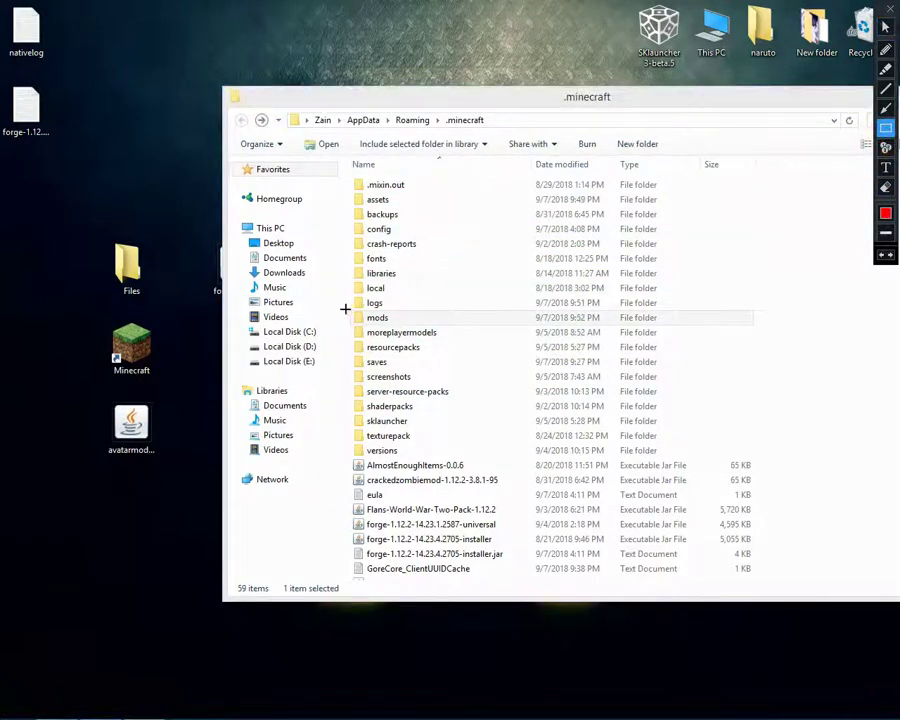
{"action": "mouse_move", "coordinate": [345, 308]}
{"action": "left_mouse_down"}
{"action": "mouse_move", "coordinate": [450, 326]}
{"action": "mouse_move", "coordinate": [678, 324]}
{"action": "left_mouse_up"}
{"action": "left_click", "coordinate": [885, 27]}
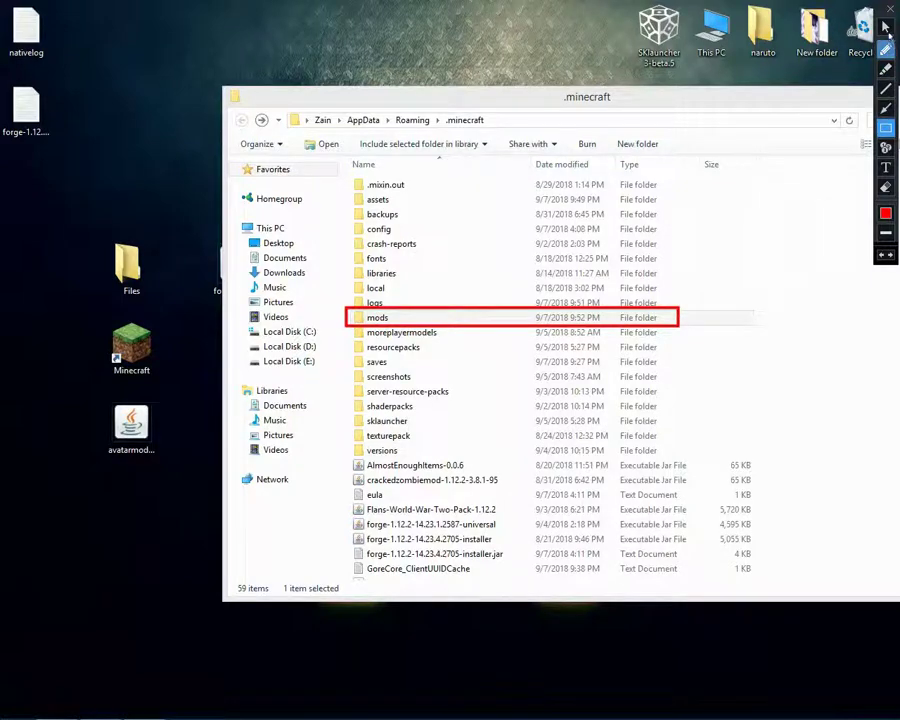
- Open the mods folder, clear the red outline, and move the window away from the avatarmod file
{"action": "left_click", "coordinate": [406, 315]}
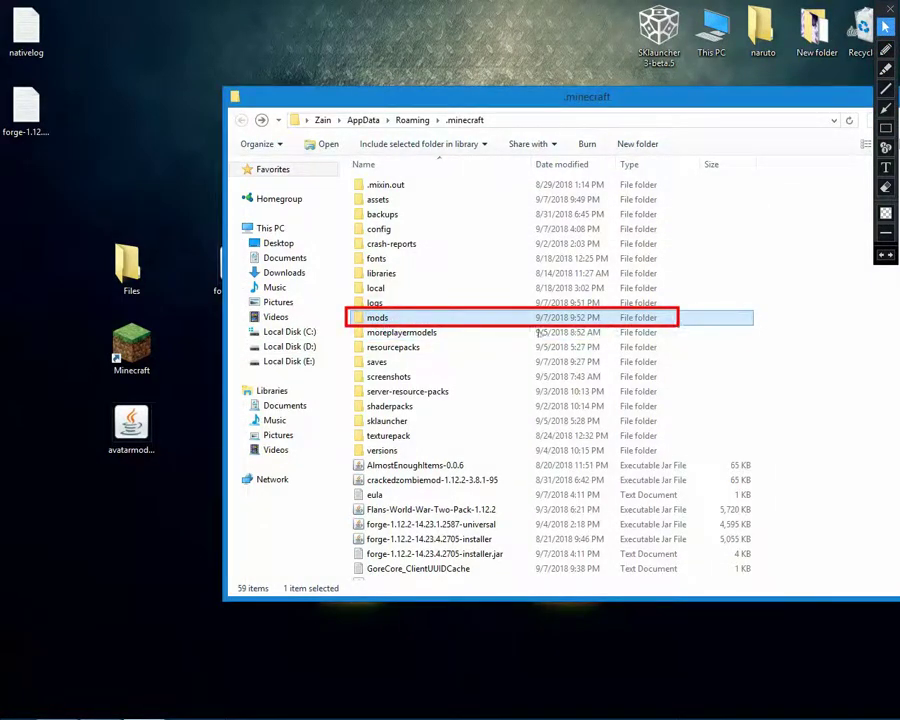
{"action": "double_click", "coordinate": [372, 319]}
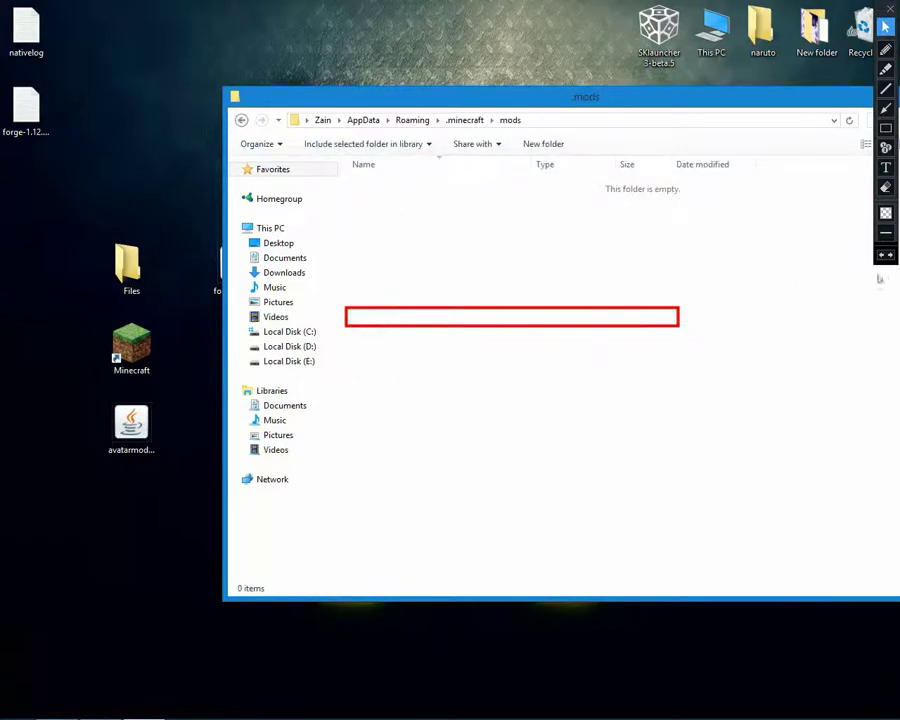
{"action": "left_click", "coordinate": [880, 255]}
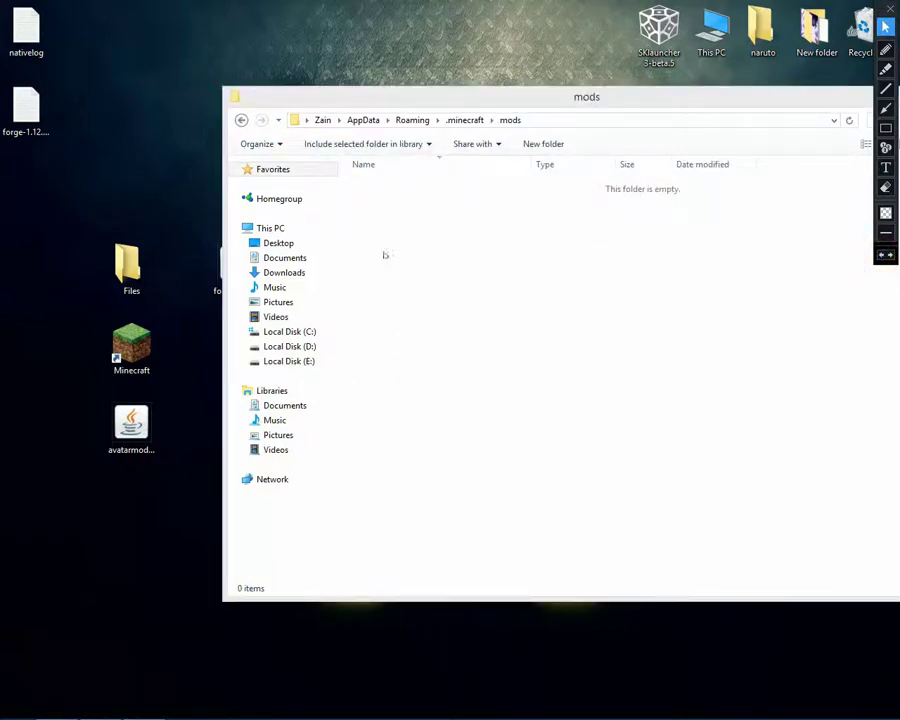
{"action": "left_click_drag", "start_coordinate": [482, 100], "coordinate": [579, 104]}
- Draw a red arrow from the avatarmod file on the desktop to the empty mods folder
{"action": "left_click", "coordinate": [130, 428]}
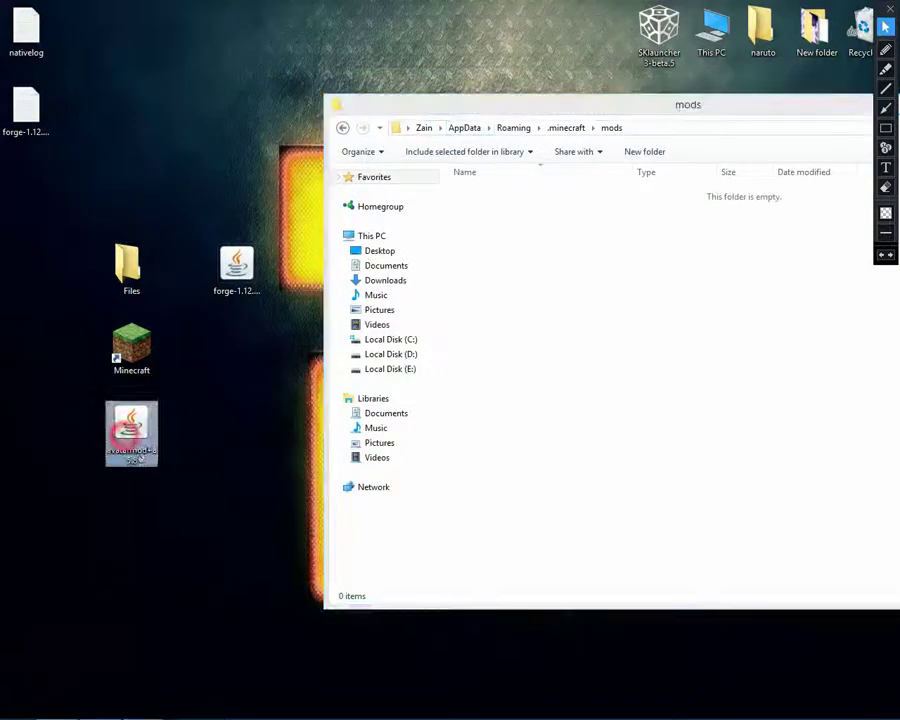
{"action": "left_click", "coordinate": [885, 108]}
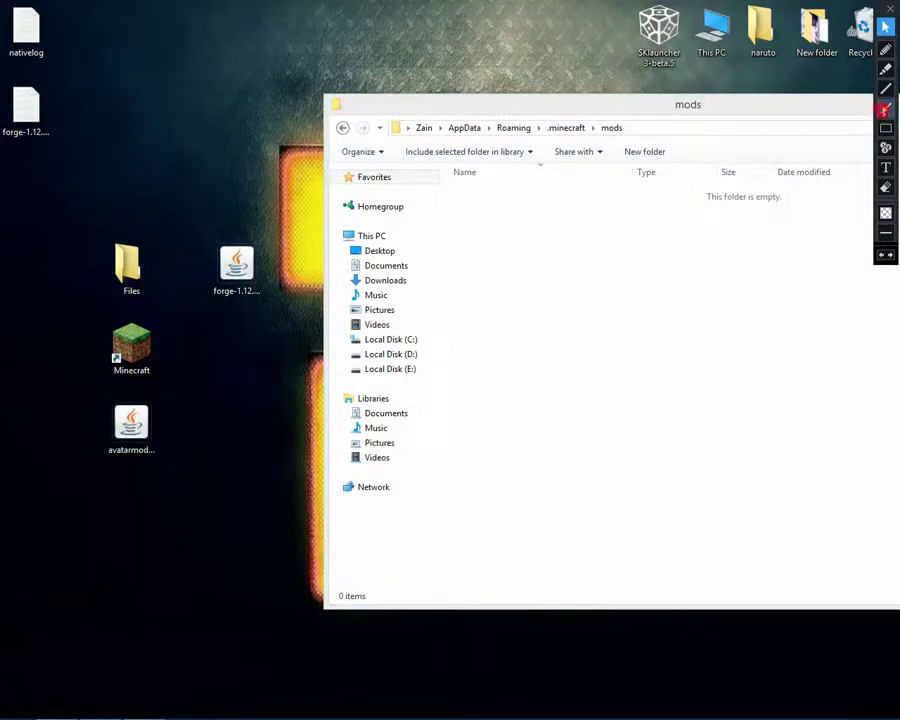
{"action": "mouse_move", "coordinate": [151, 426]}
{"action": "left_mouse_down"}
{"action": "mouse_move", "coordinate": [271, 330]}
{"action": "mouse_move", "coordinate": [418, 241]}
{"action": "mouse_move", "coordinate": [486, 254]}
{"action": "left_mouse_up"}
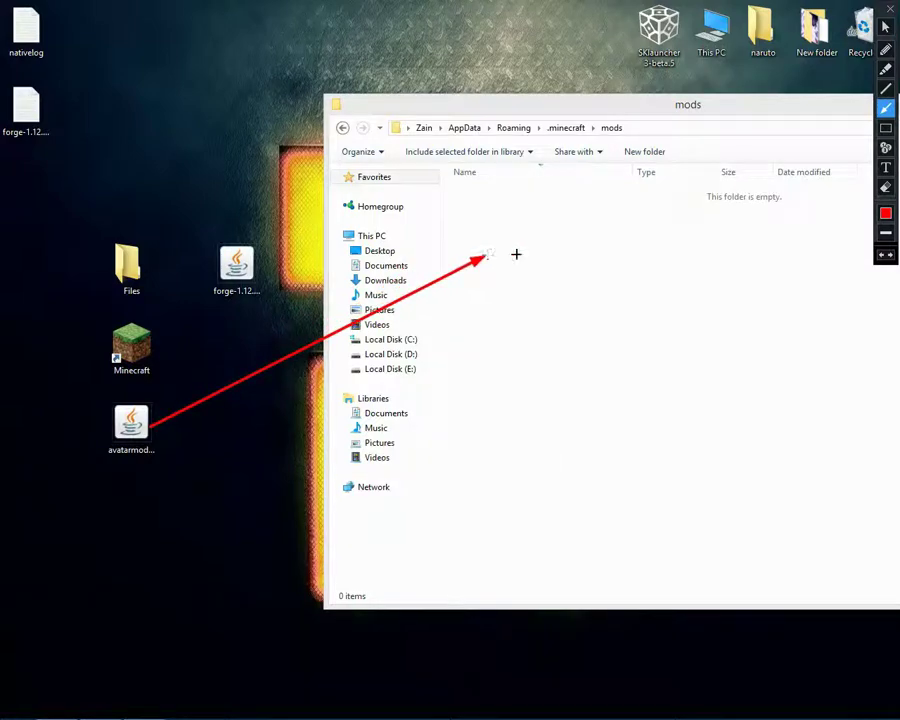
{"action": "left_click", "coordinate": [885, 27]}
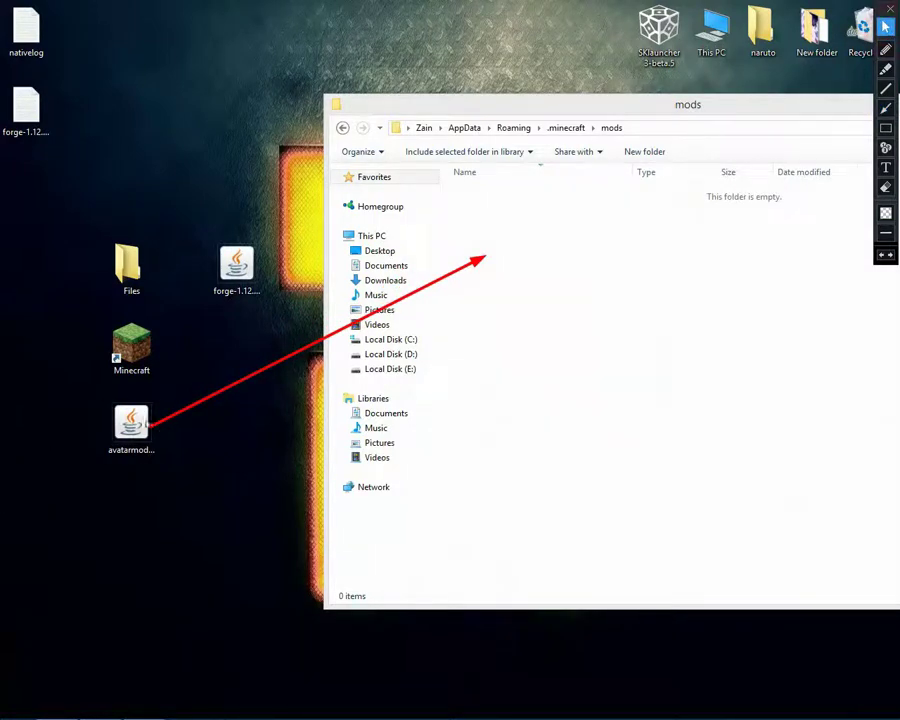
- Move avatarmod+a5.8 from the desktop into the mods folder, clear the arrow, and close the folder window
{"action": "left_click_drag", "start_coordinate": [131, 425], "coordinate": [511, 317]}
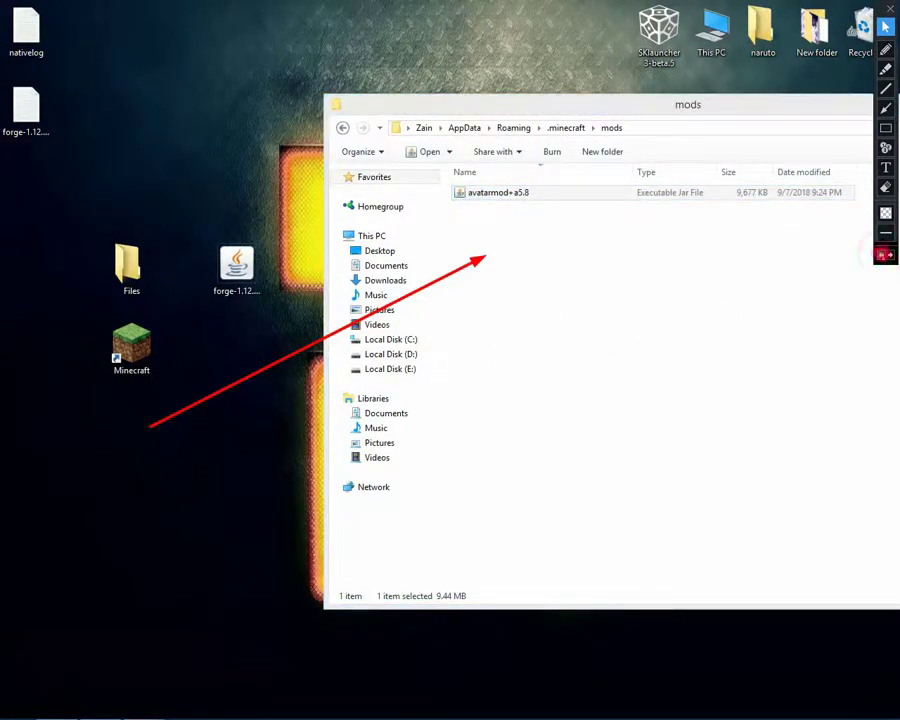
{"action": "mouse_move", "coordinate": [666, 110]}
{"action": "left_mouse_down"}
{"action": "mouse_move", "coordinate": [534, 176]}
{"action": "mouse_move", "coordinate": [383, 192]}
{"action": "left_mouse_up"}
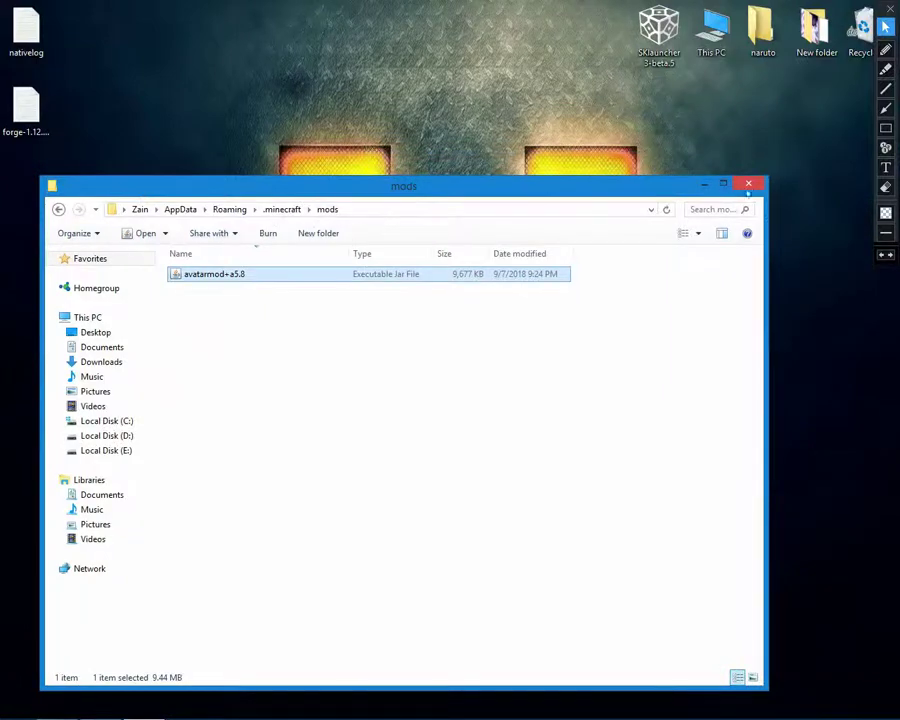
{"action": "left_click", "coordinate": [748, 183]}
- Open the Minecraft Launcher and add a launch configuration using version release 1.12.2-forge1.12.2-14.23.4.2705
{"action": "double_click", "coordinate": [142, 378]}
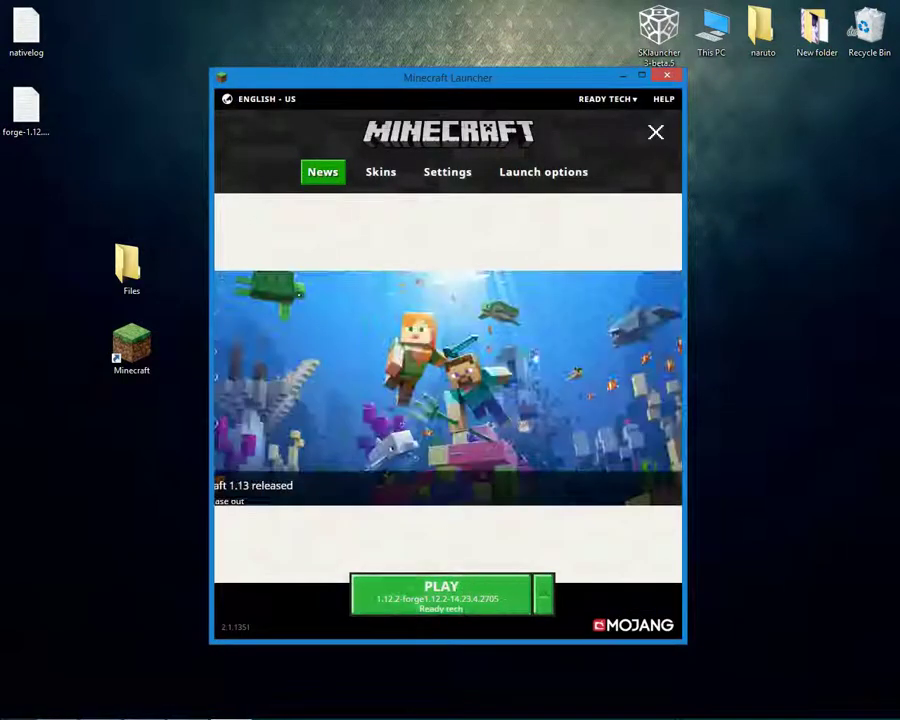
{"action": "left_click", "coordinate": [545, 178]}
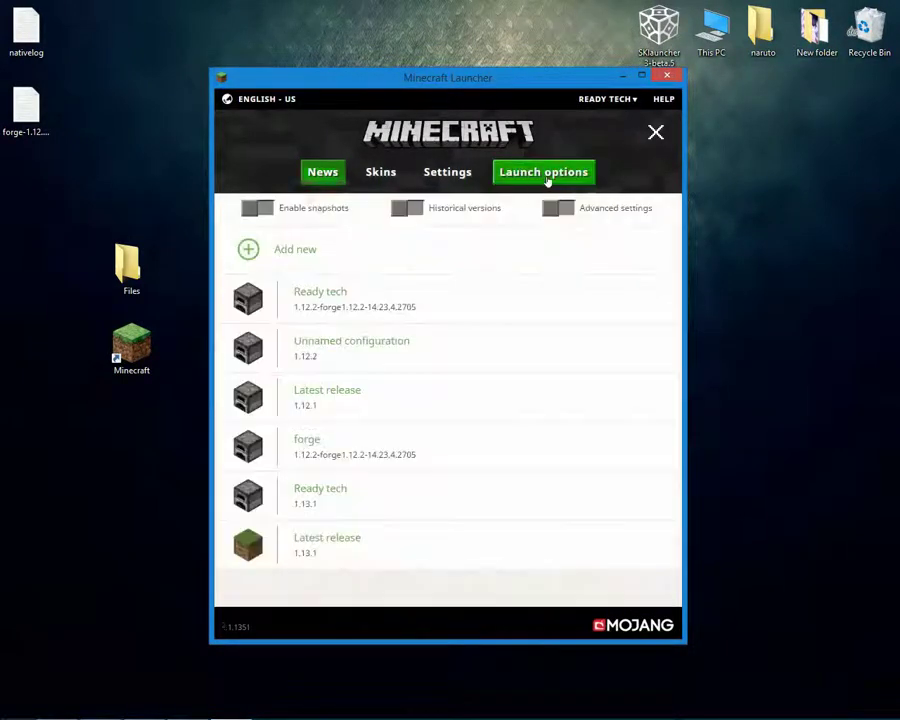
{"action": "left_click", "coordinate": [352, 251]}
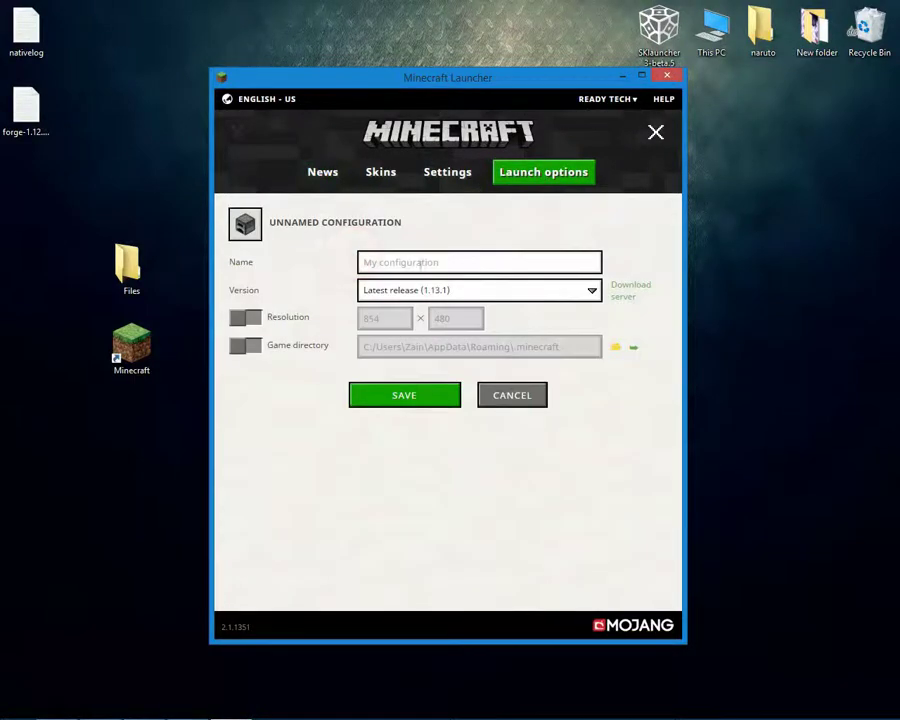
{"action": "left_click", "coordinate": [452, 292]}
{"action": "scroll", "coordinate": [425, 456], "scroll_direction": "down", "scroll_amount": 7}
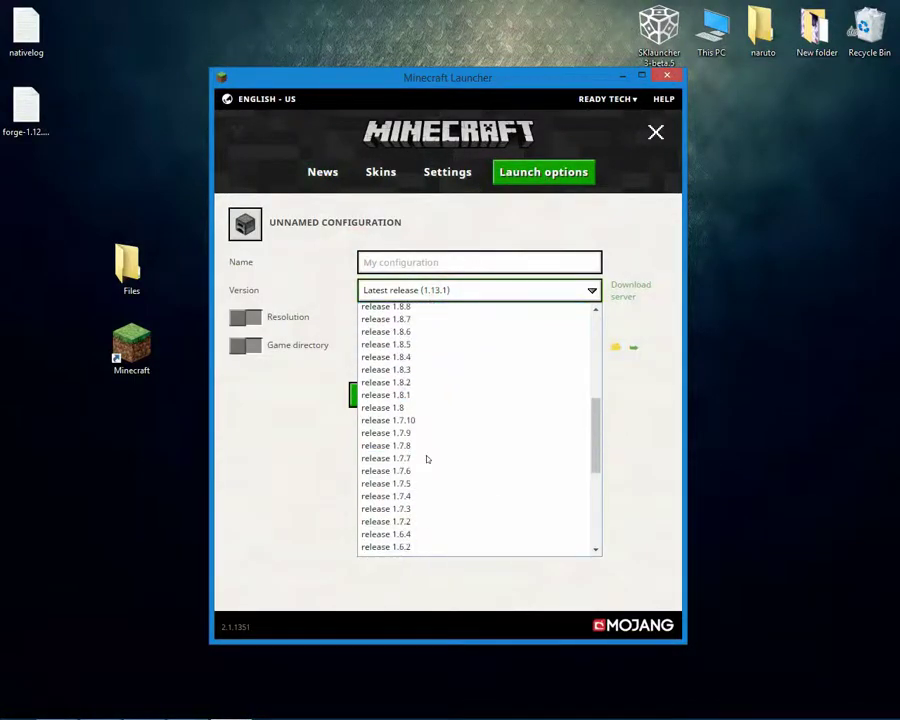
{"action": "scroll", "coordinate": [426, 459], "scroll_direction": "down", "scroll_amount": 5}
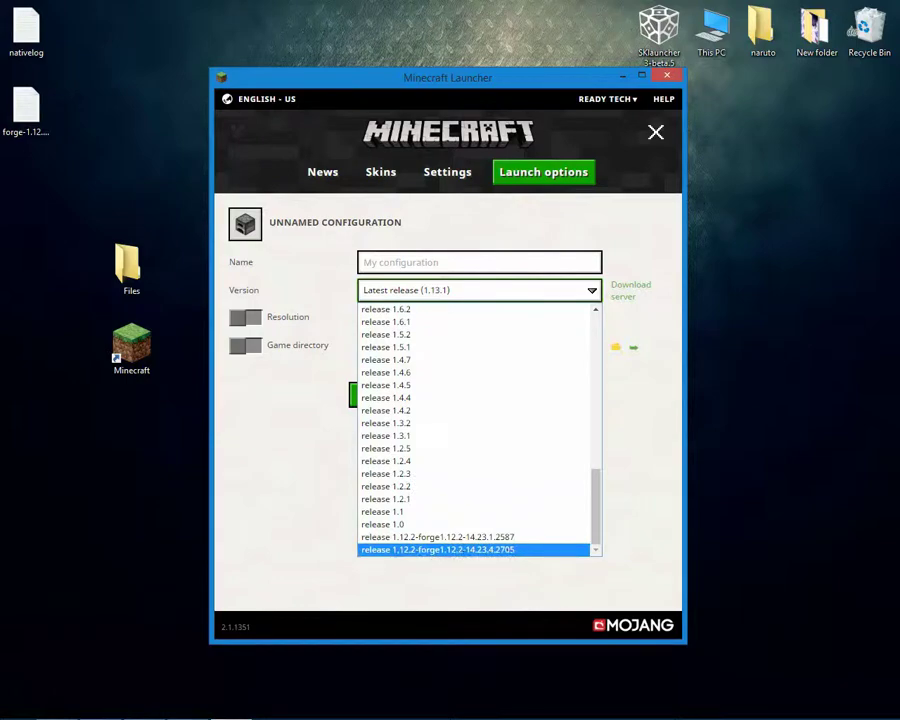
{"action": "left_click", "coordinate": [514, 550]}
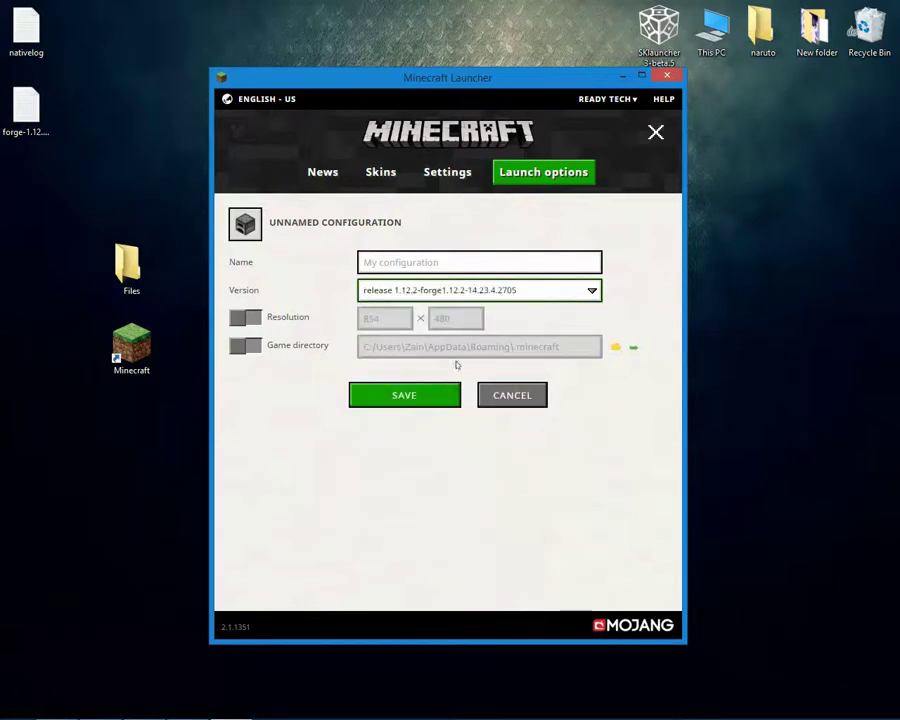
- Name the new launch configuration "Ready tech" and save it
{"action": "left_click", "coordinate": [429, 263]}
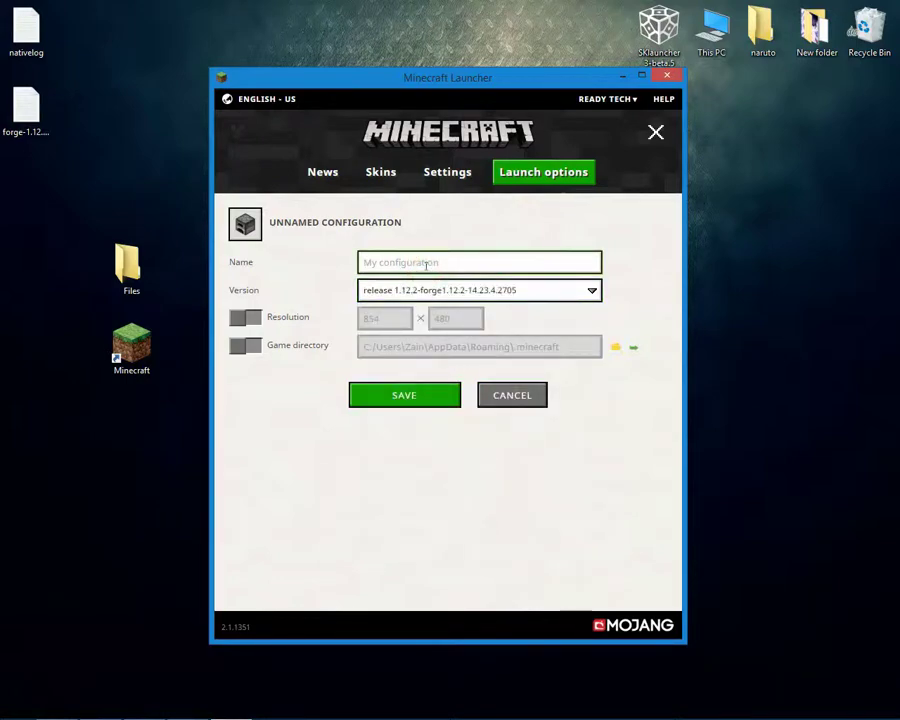
{"action": "type", "text": "R"}
{"action": "key", "text": "BackSpace"}
{"action": "type", "text": "Ready tech"}
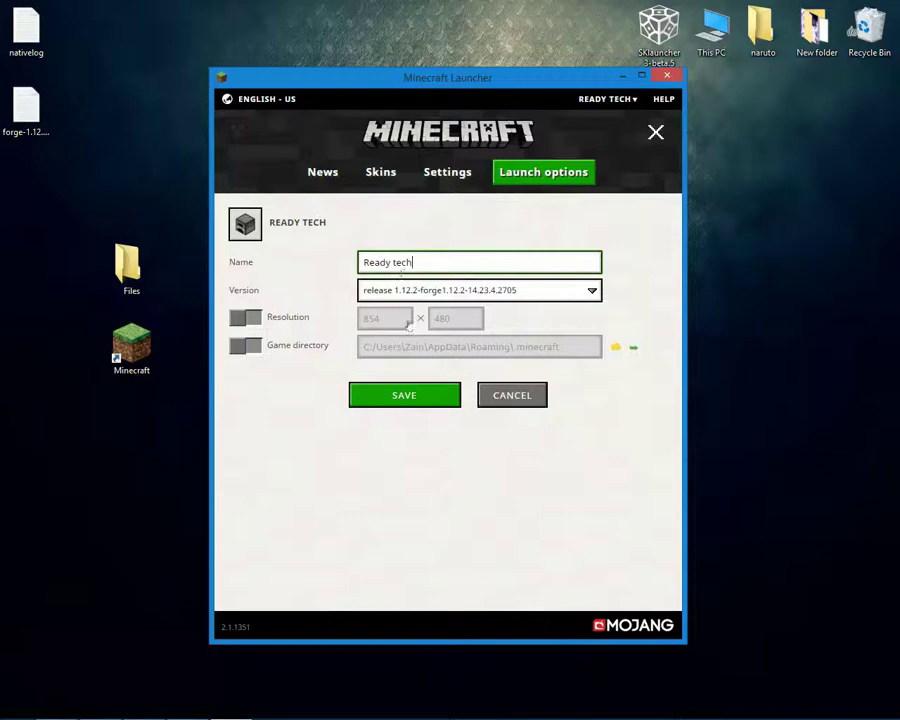
{"action": "left_click", "coordinate": [394, 400]}
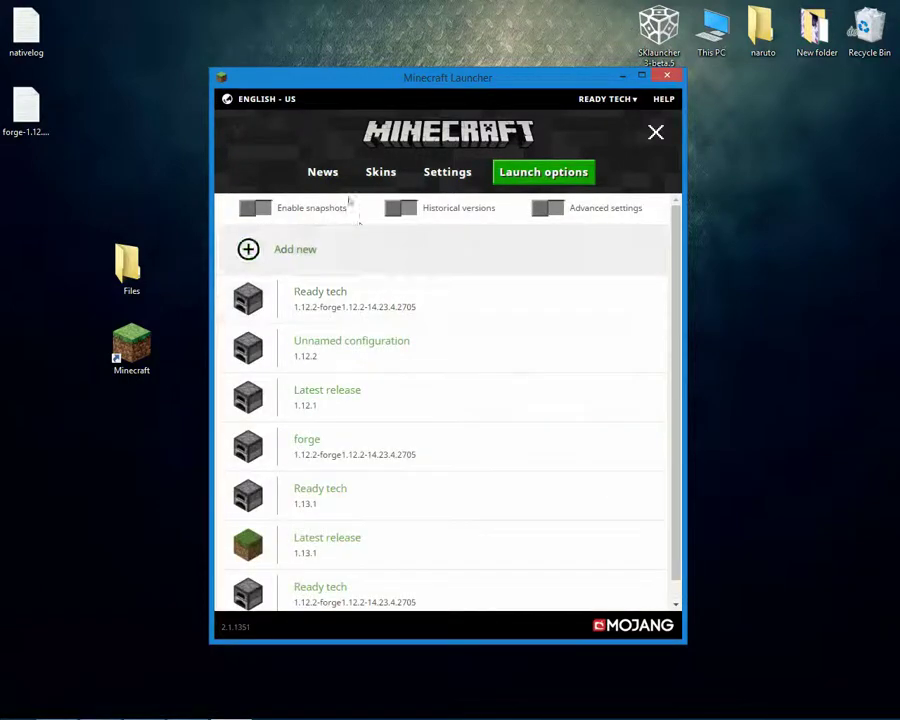
- Choose the newly added "Ready tech" Forge 1.12.2 configuration for play and launch the game
{"action": "left_click", "coordinate": [323, 175]}
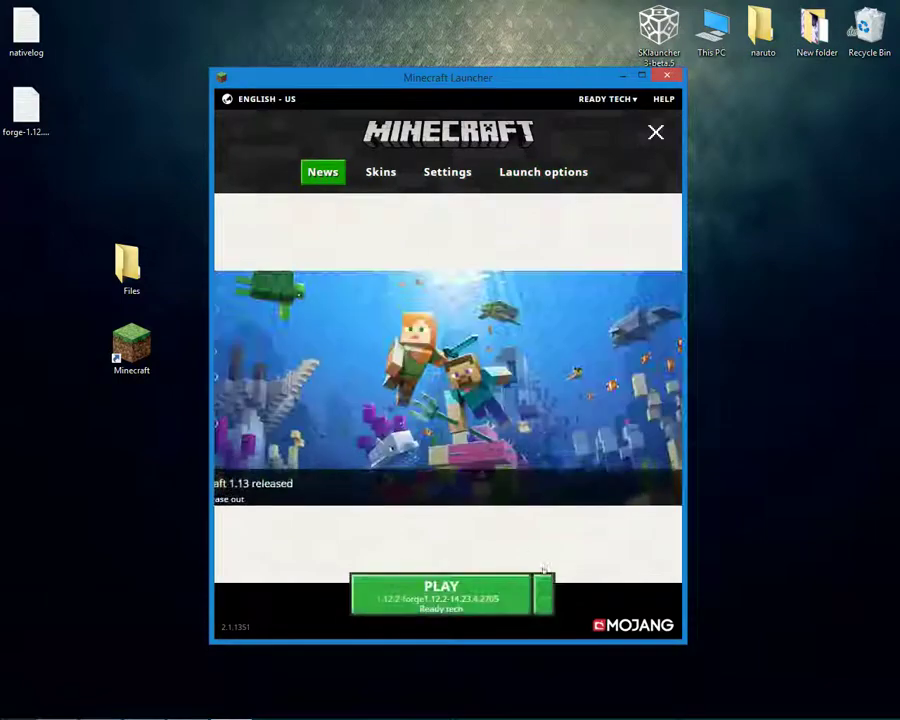
{"action": "left_click", "coordinate": [545, 580]}
{"action": "scroll", "coordinate": [456, 497], "scroll_direction": "down", "scroll_amount": 3}
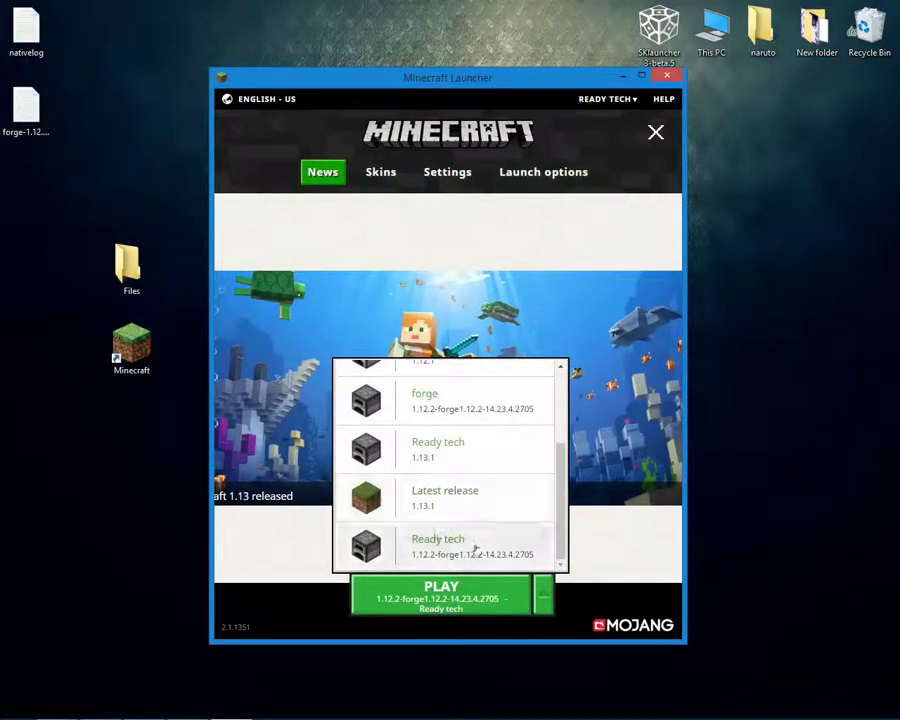
{"action": "left_click", "coordinate": [428, 545]}
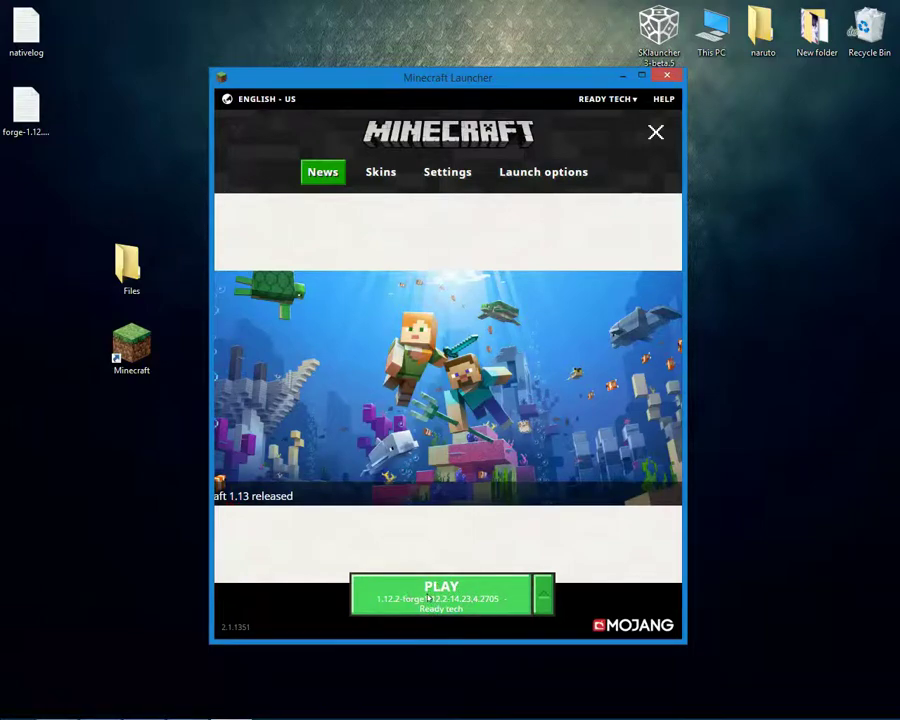
{"action": "left_click", "coordinate": [428, 598]}
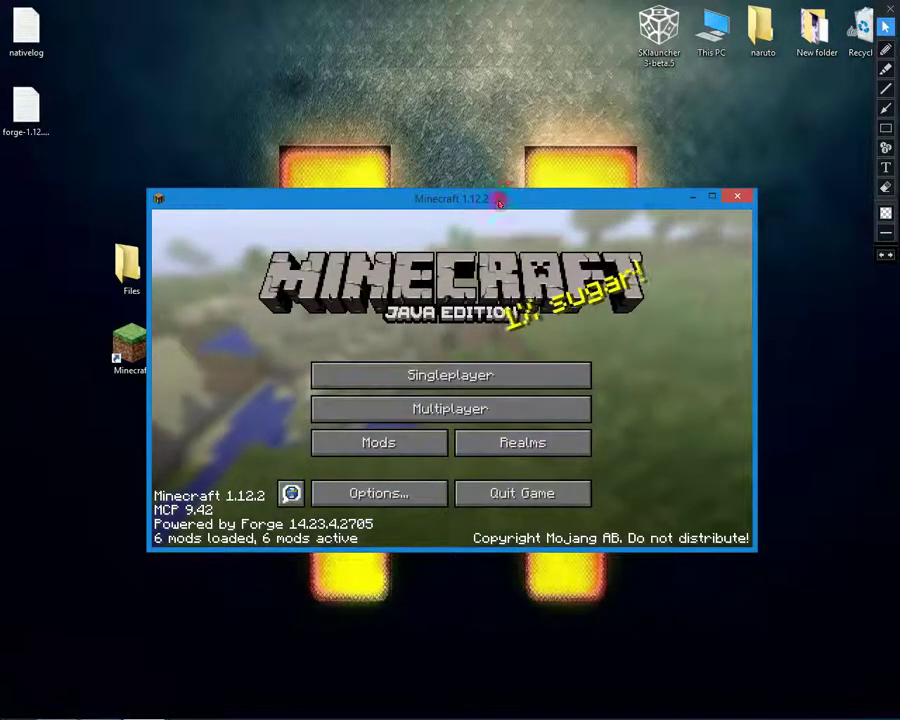
- Check the details of Avatar Mod: Out of the Iceberg in the game's mod list and return to the title screen
{"action": "left_click_drag", "start_coordinate": [500, 200], "coordinate": [510, 165]}
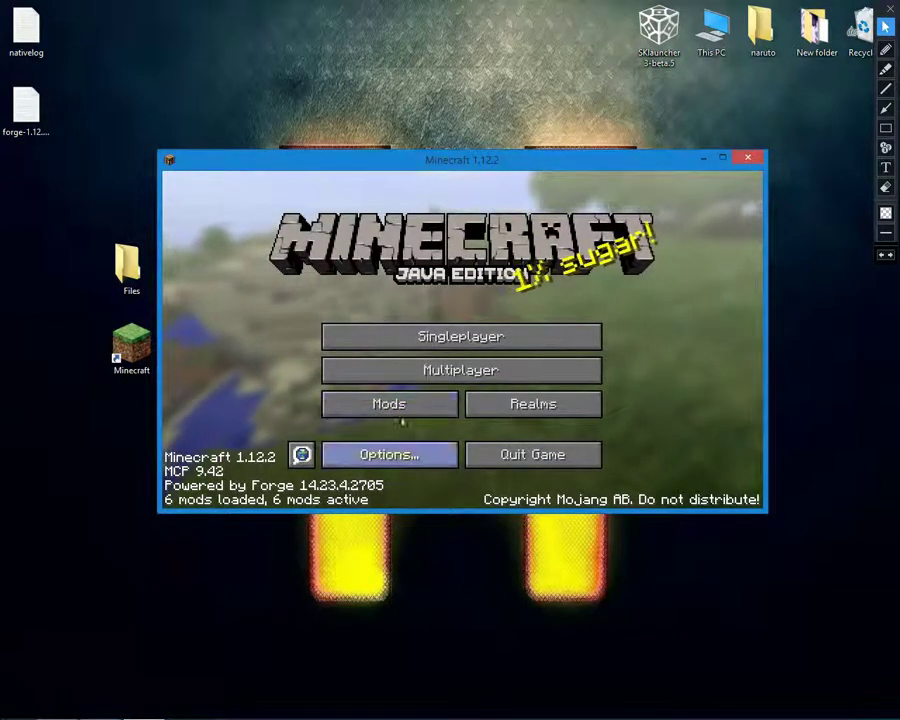
{"action": "left_click", "coordinate": [410, 407]}
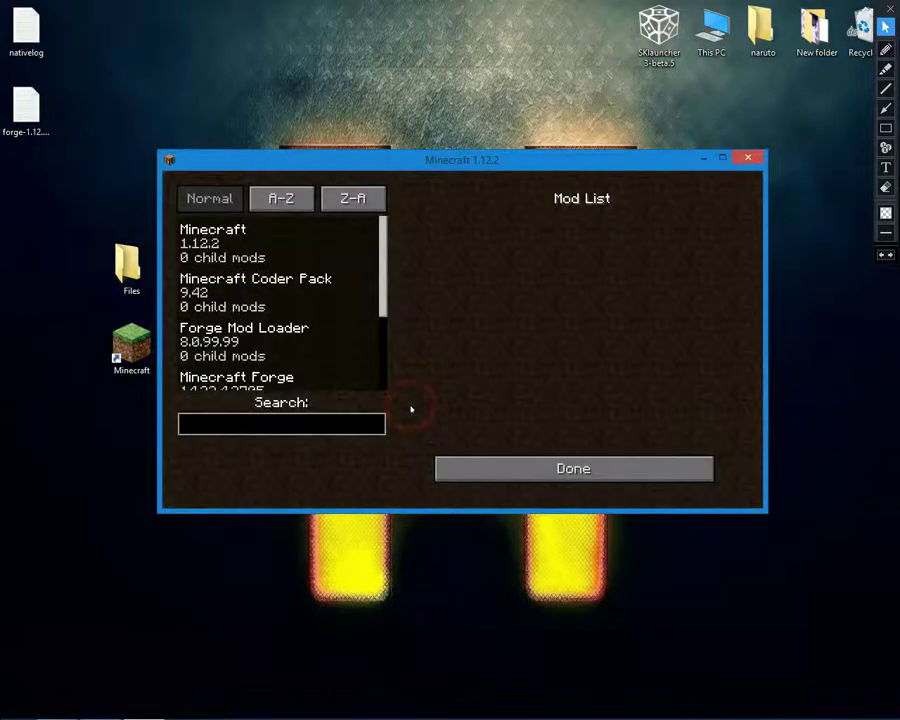
{"action": "left_click_drag", "start_coordinate": [383, 310], "coordinate": [381, 399]}
{"action": "left_click", "coordinate": [282, 376]}
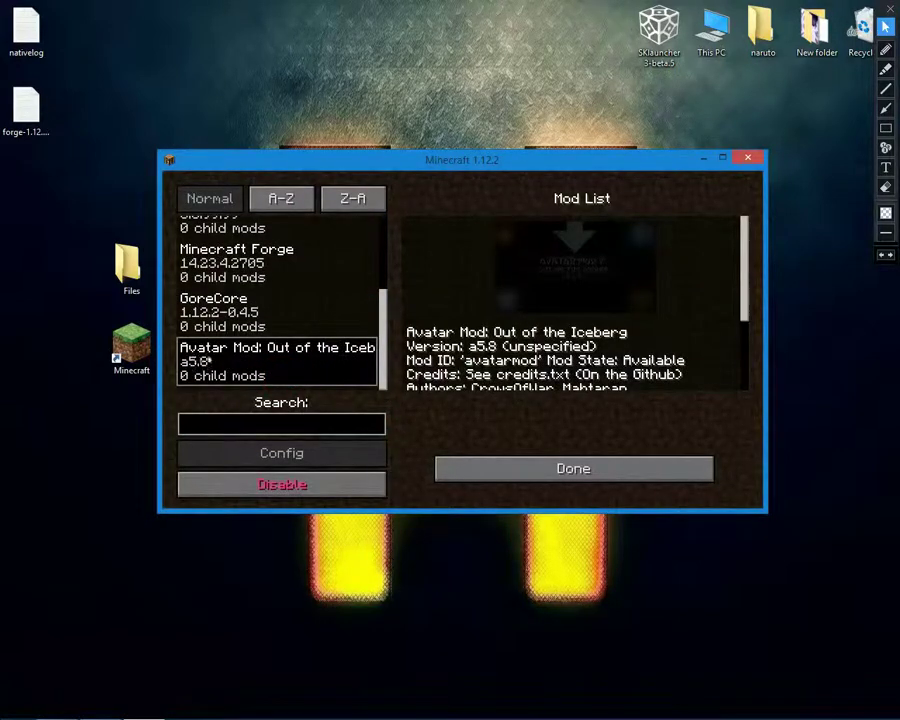
{"action": "left_click", "coordinate": [492, 465]}
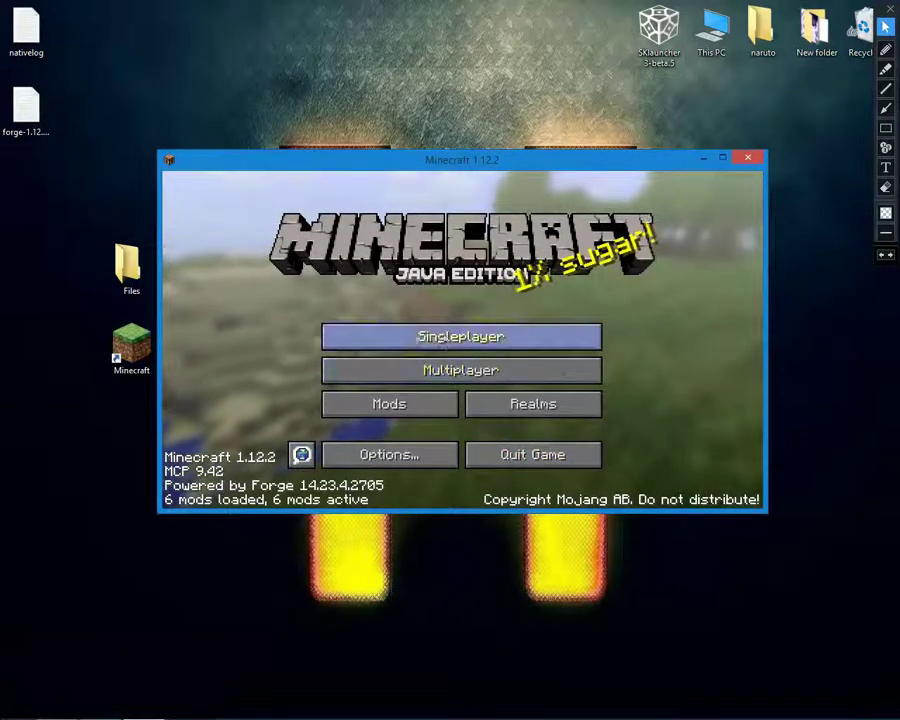
- Start a new single-player world and name it "Ready tech"
{"action": "left_click", "coordinate": [467, 334]}
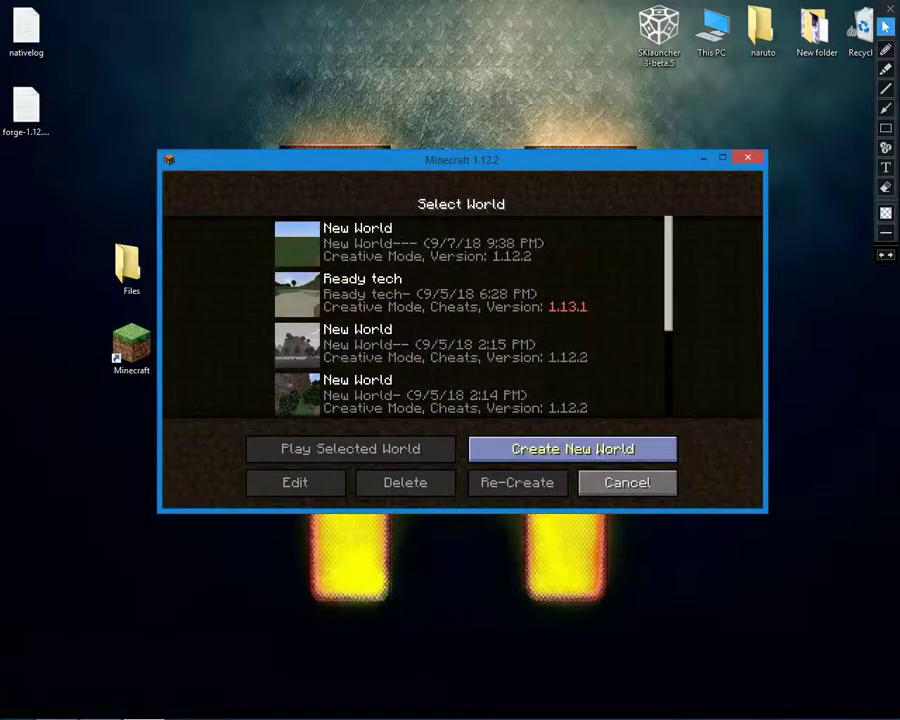
{"action": "left_click", "coordinate": [597, 453]}
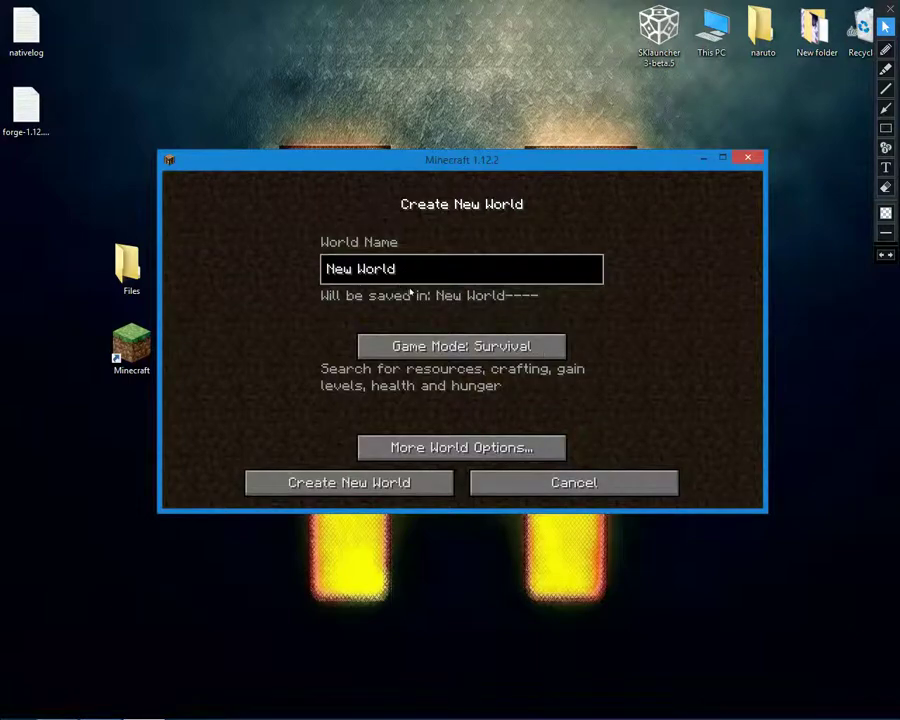
{"action": "key", "text": "BackSpace"}
{"action": "key", "text": "BackSpace"}
{"action": "key", "text": "BackSpace"}
{"action": "key", "text": "BackSpace"}
{"action": "key", "text": "BackSpace"}
{"action": "key", "text": "BackSpace"}
{"action": "key", "text": "BackSpace"}
{"action": "key", "text": "BackSpace"}
{"action": "key", "text": "BackSpace"}
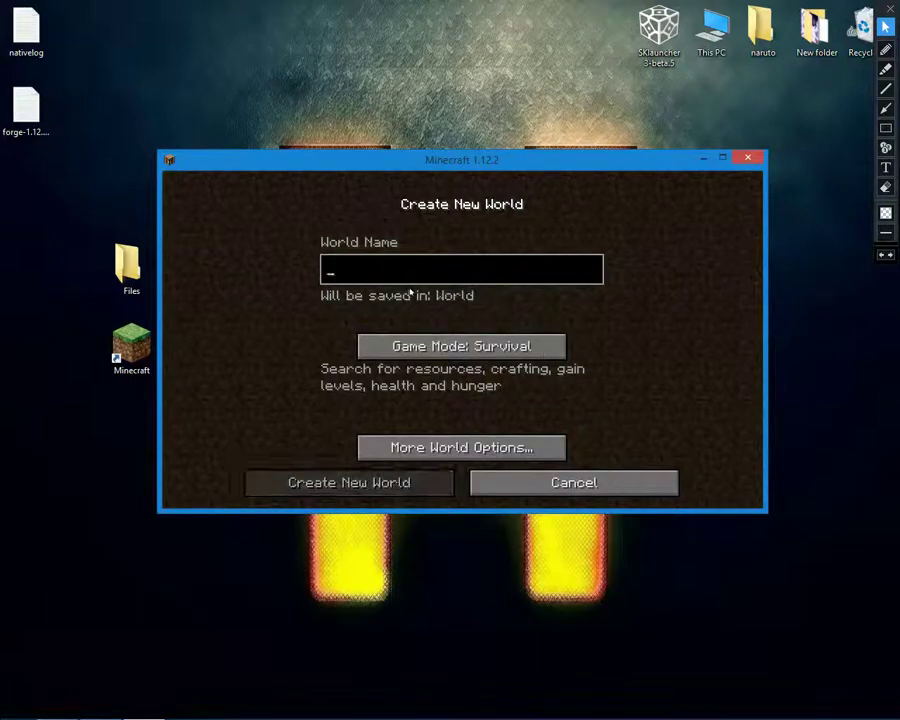
{"action": "type", "text": "Ready te"}
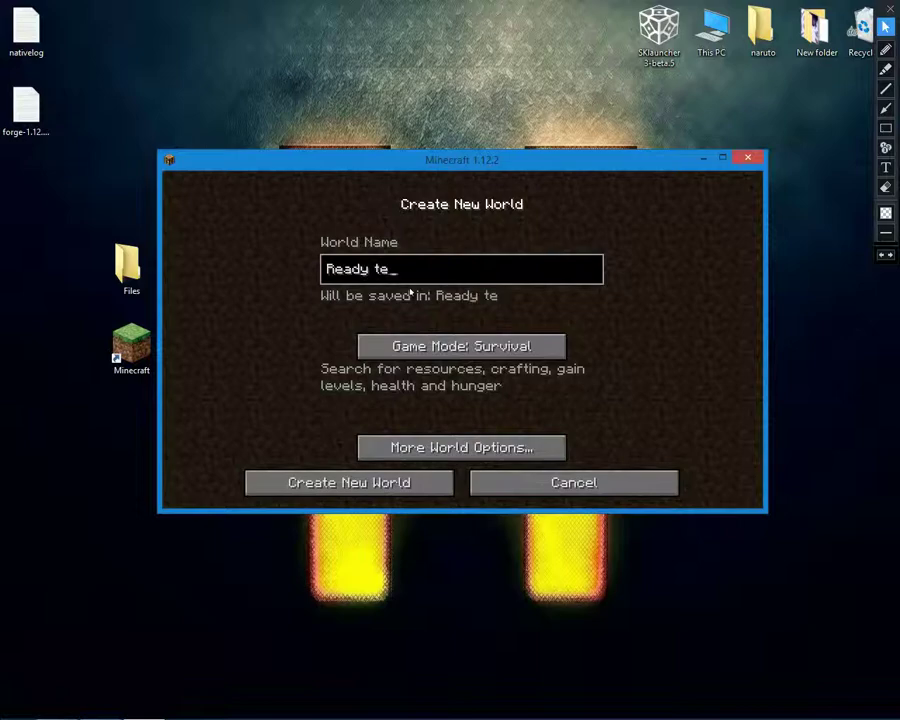
{"action": "type", "text": "ch"}
- Set the world to Creative mode with the bonus chest on, and create it
{"action": "left_click", "coordinate": [476, 345]}
{"action": "left_click", "coordinate": [476, 345]}
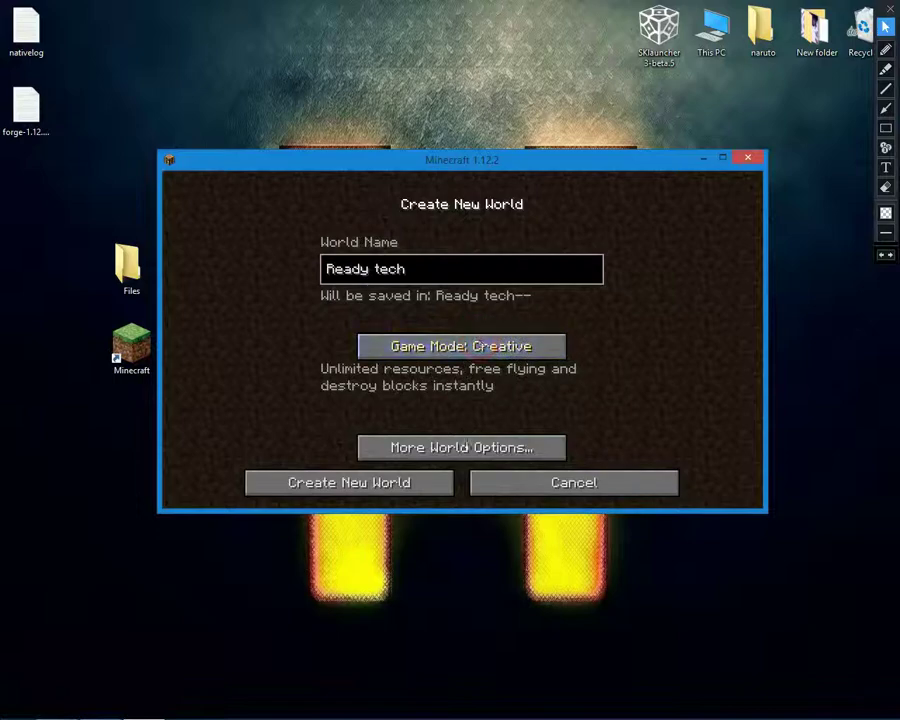
{"action": "left_click", "coordinate": [494, 446]}
{"action": "left_click", "coordinate": [574, 400]}
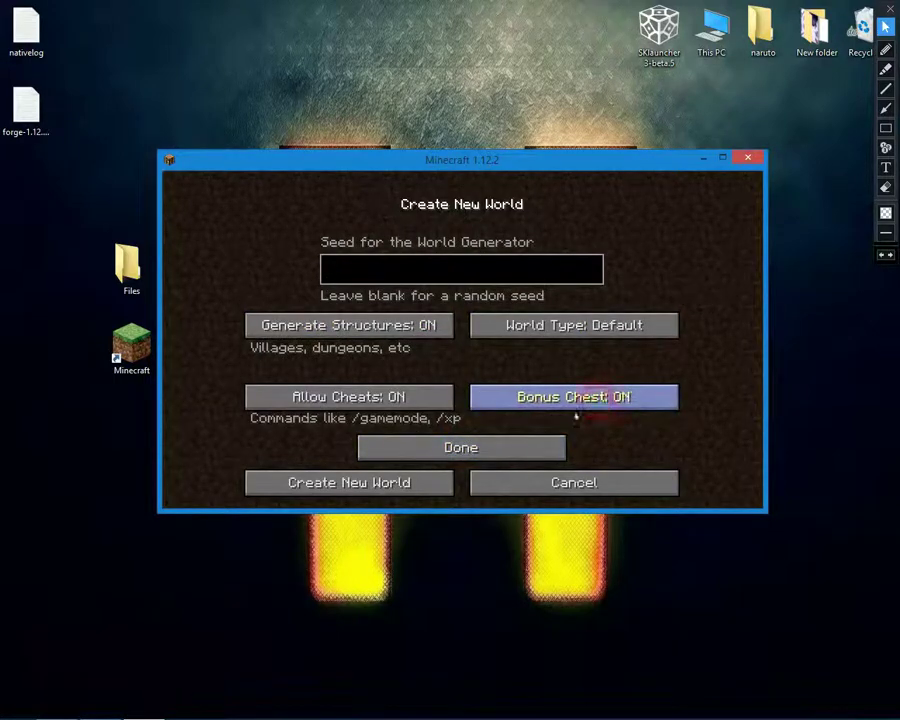
{"action": "left_click", "coordinate": [440, 452]}
{"action": "left_click", "coordinate": [362, 488]}
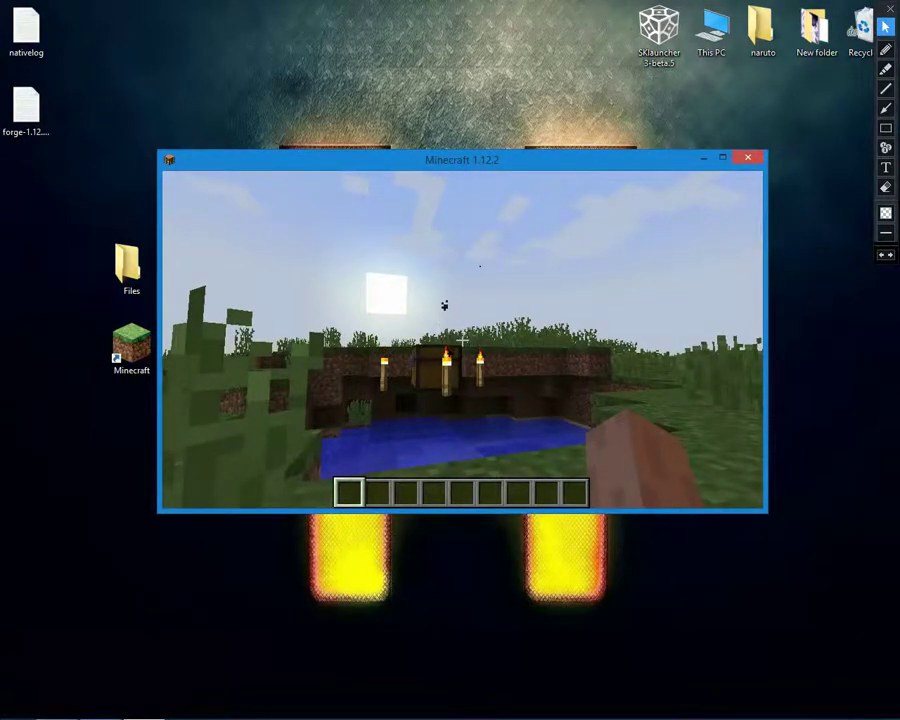
- Break a block near the spawn point in the new world
{"action": "left_click", "coordinate": [462, 340]}
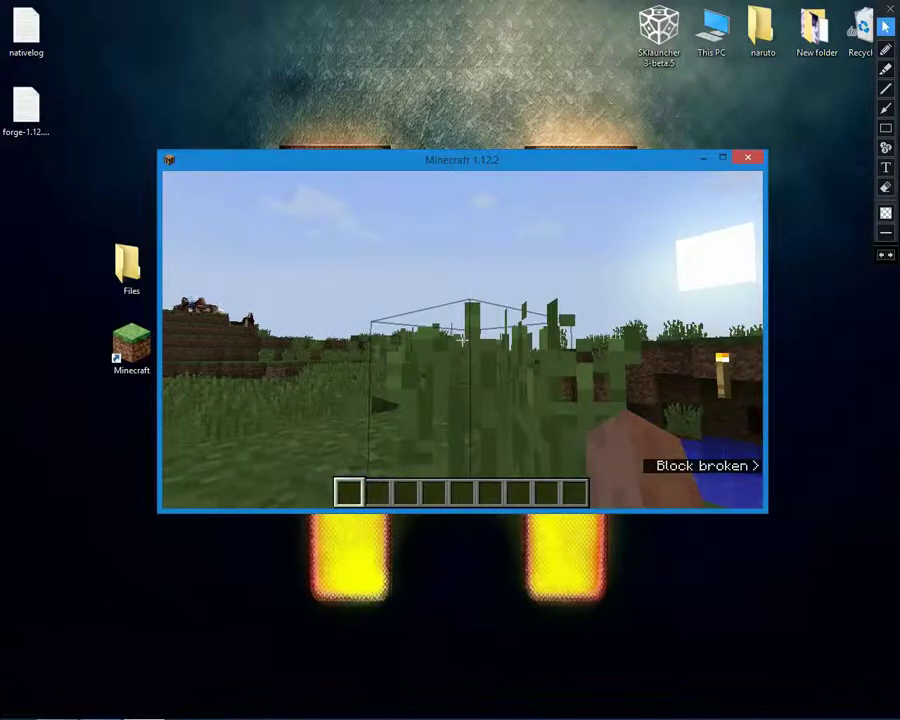